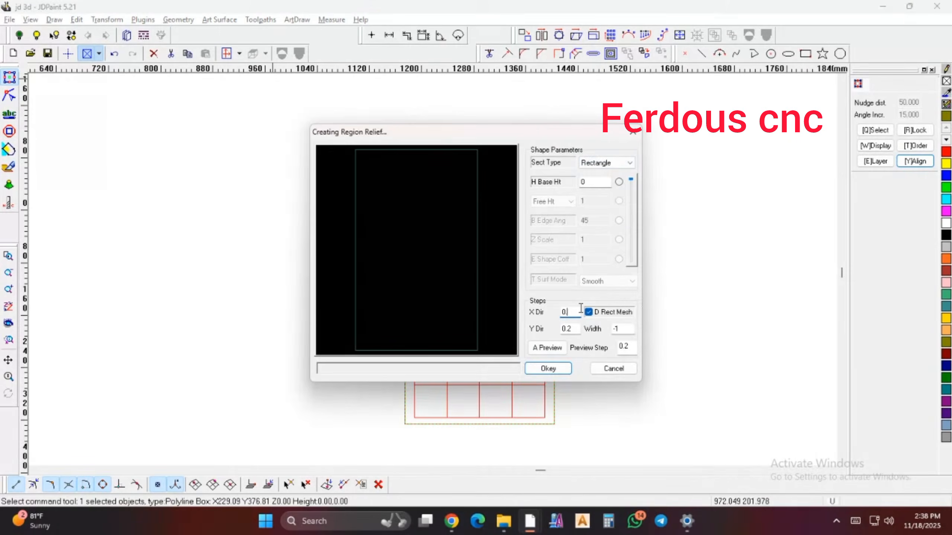
# Create the region relief from the outer panel rectangle with X and Y direction steps of 0.5
pyautogui.write('5')
pyautogui.click(575, 327)
pyautogui.press('BackSpace')
pyautogui.write('5')
pyautogui.click(547, 369)
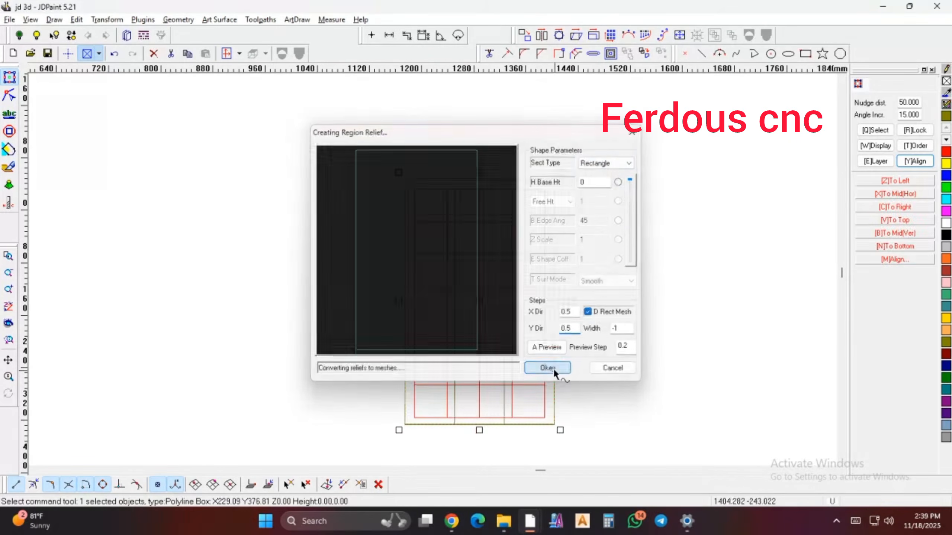
# Draw an endpoints-and-radius arc about 8 mm high across the 50 mm bottom edge of the grid's top-right cell
pyautogui.moveTo(290, 96); pyautogui.dragTo(754, 466)
pyautogui.click(648, 252)
pyautogui.click(758, 55)
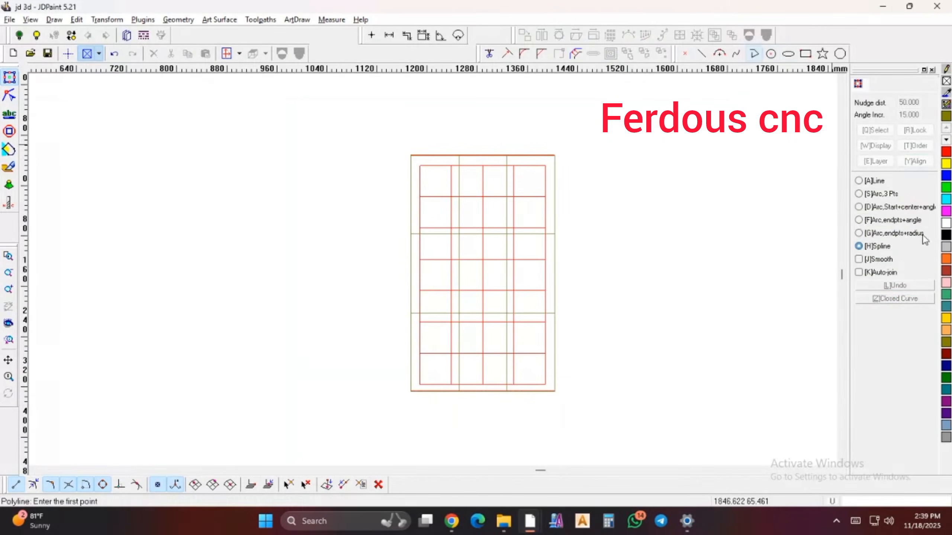
pyautogui.click(859, 233)
pyautogui.scroll(3, 518, 195)
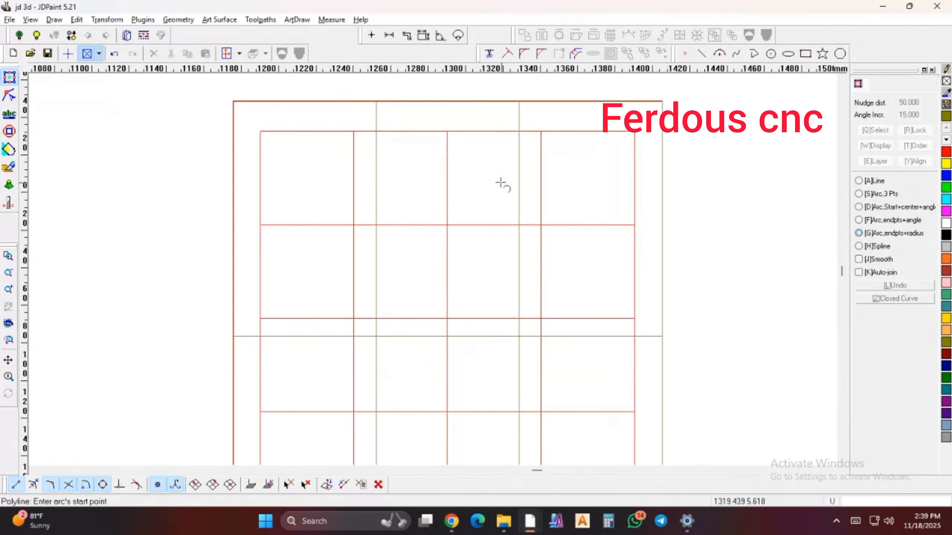
pyautogui.click(541, 225)
pyautogui.click(634, 225)
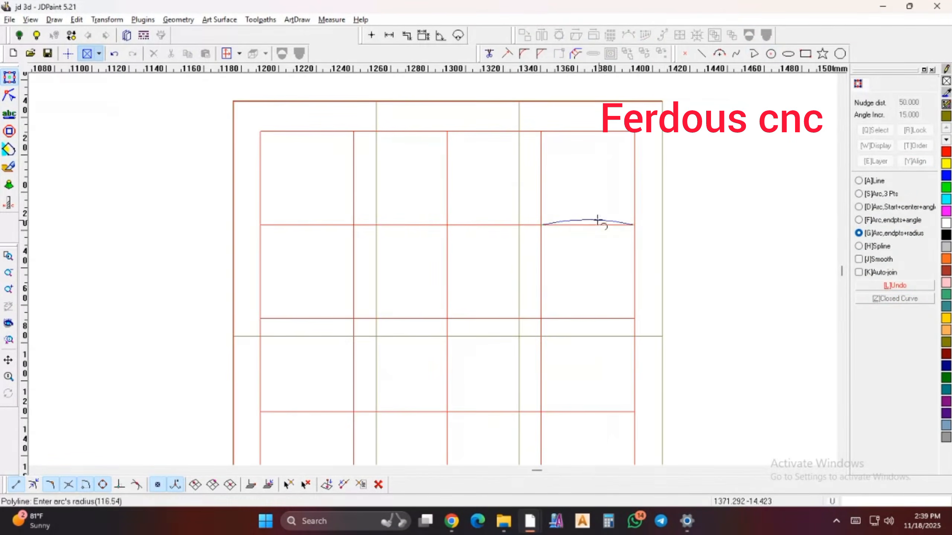
pyautogui.scroll(2, 598, 218)
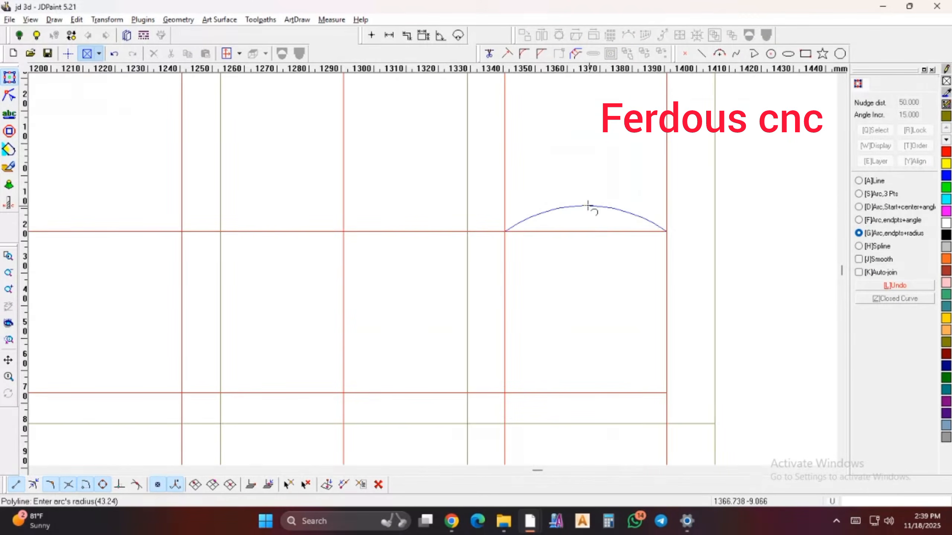
pyautogui.click(588, 206)
pyautogui.rightClick(525, 144)
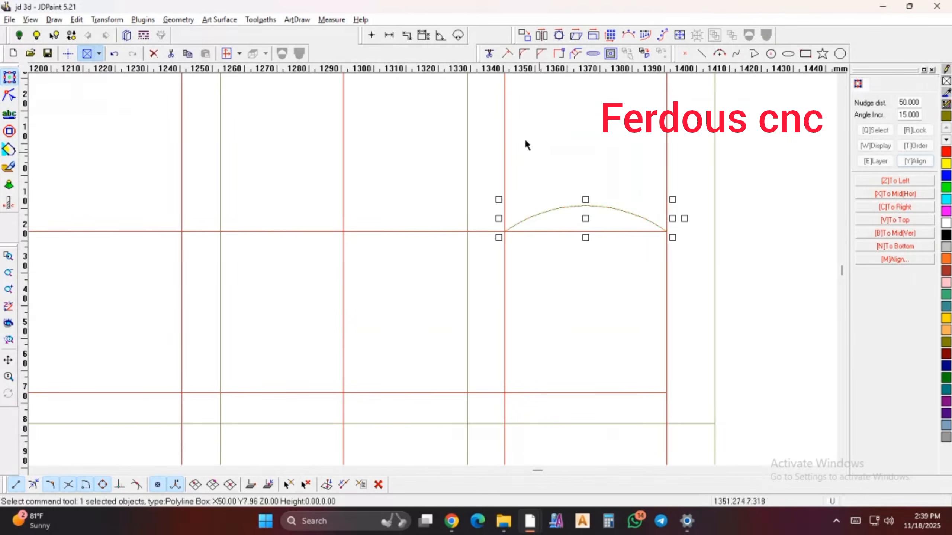
# Scale the arc to a height of 10 mm in the Y direction
pyautogui.click(594, 36)
pyautogui.click(570, 193)
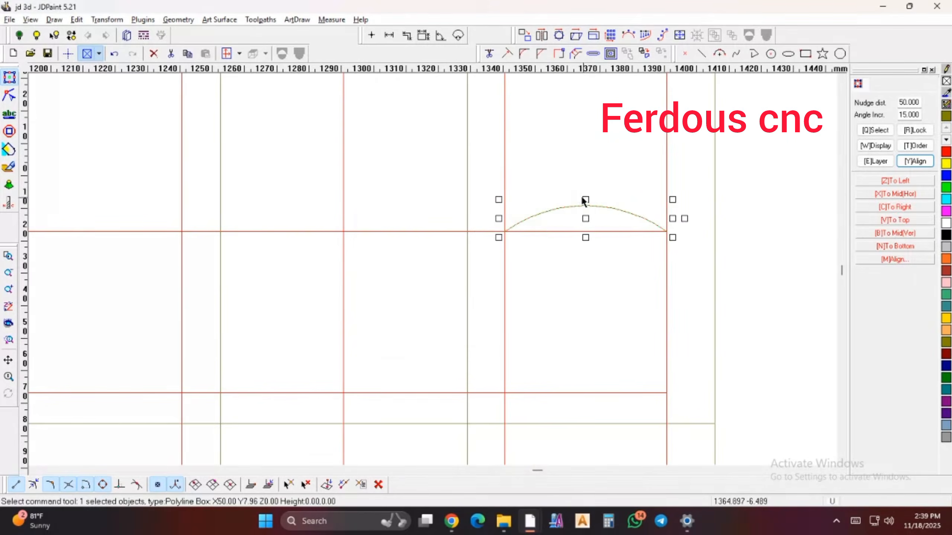
pyautogui.moveTo(586, 199); pyautogui.dragTo(587, 195)
pyautogui.click(594, 36)
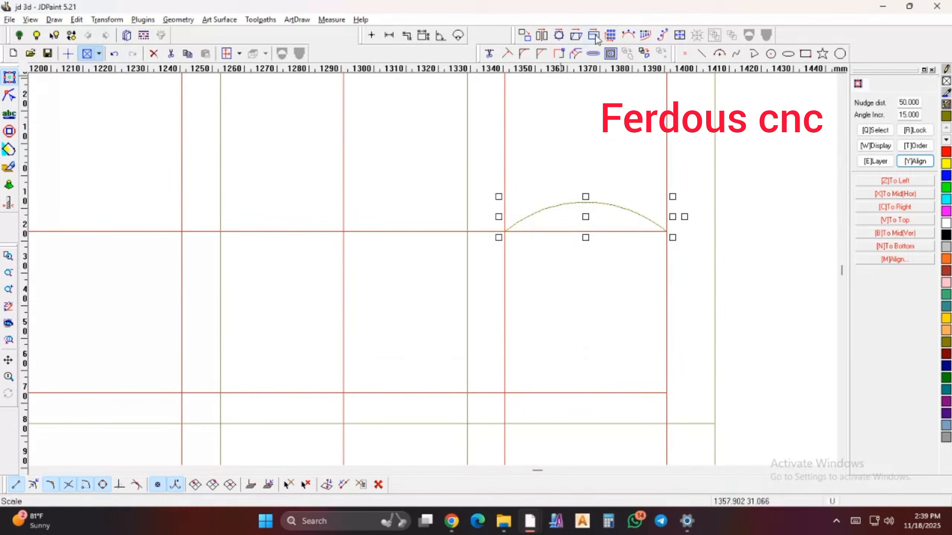
pyautogui.doubleClick(427, 237)
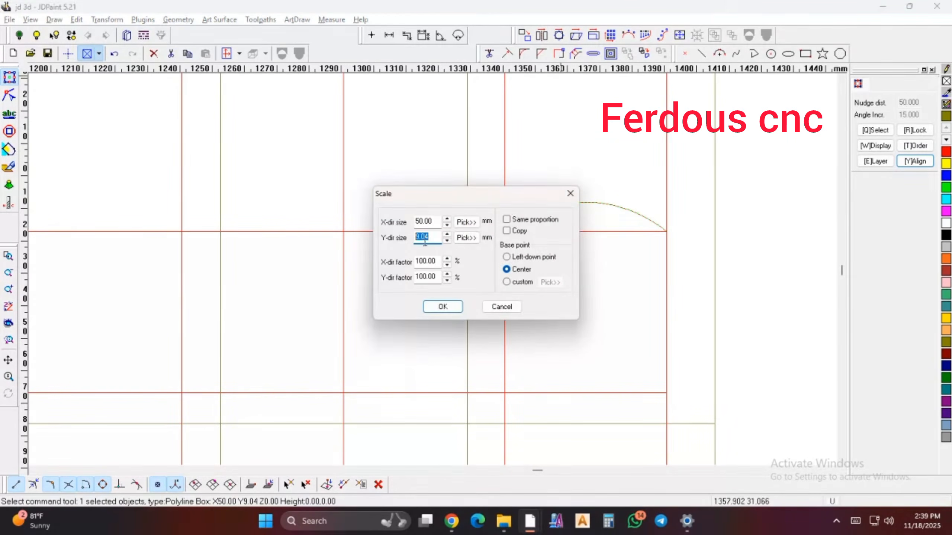
pyautogui.write('10')
pyautogui.click(442, 307)
# Move the arc out of the grid to the empty space right of the panel
pyautogui.scroll(1, 552, 224)
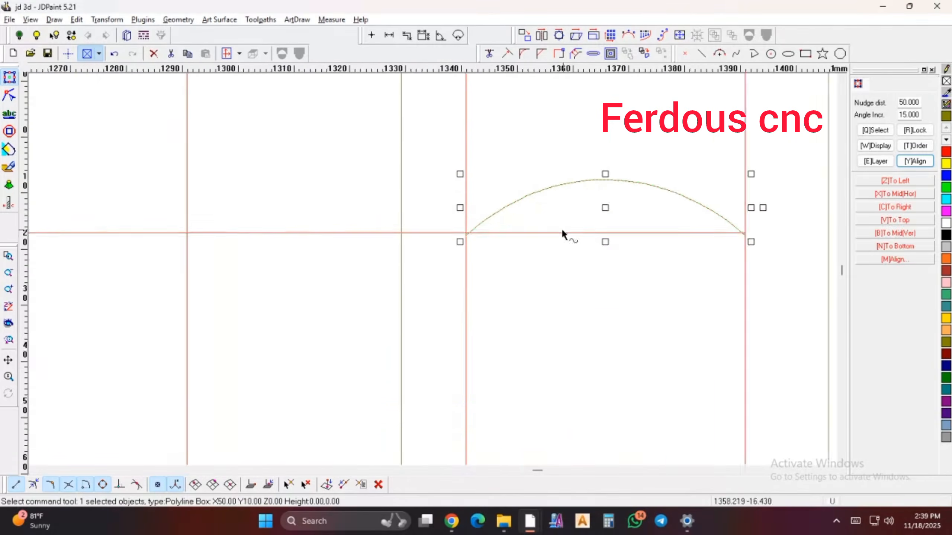
pyautogui.scroll(-2, 570, 221)
pyautogui.scroll(-1, 581, 214)
pyautogui.moveTo(585, 213); pyautogui.dragTo(723, 222)
pyautogui.click(634, 249)
pyautogui.scroll(-3, 634, 249)
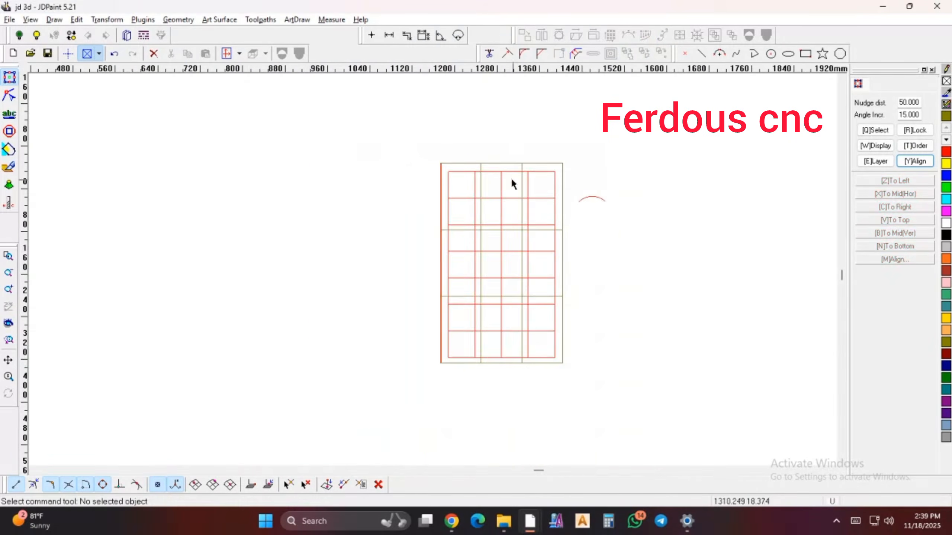
# Switch to virtual sculpting and show the whole relief panel together with the arc
pyautogui.moveTo(769, 527); pyautogui.dragTo(768, 527)
pyautogui.click(8, 167)
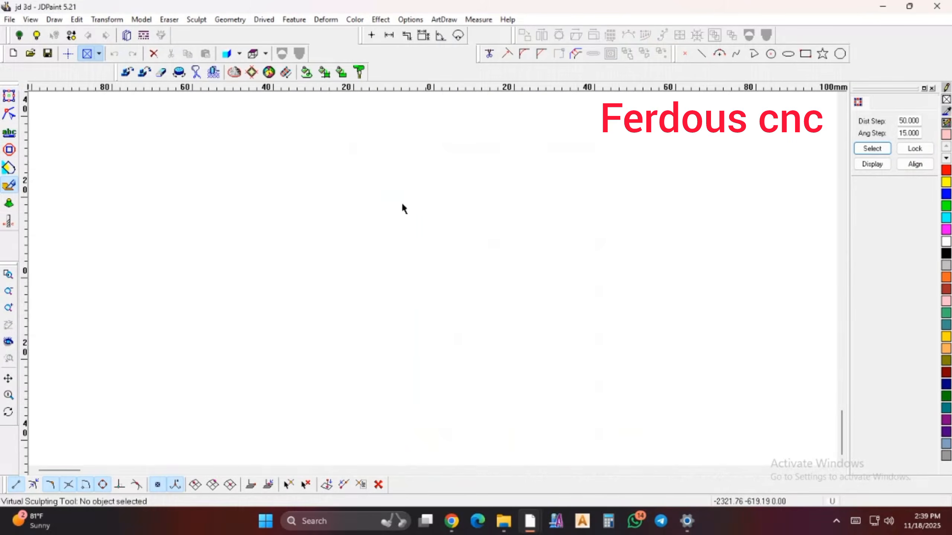
pyautogui.click(11, 339)
pyautogui.scroll(-1, 624, 269)
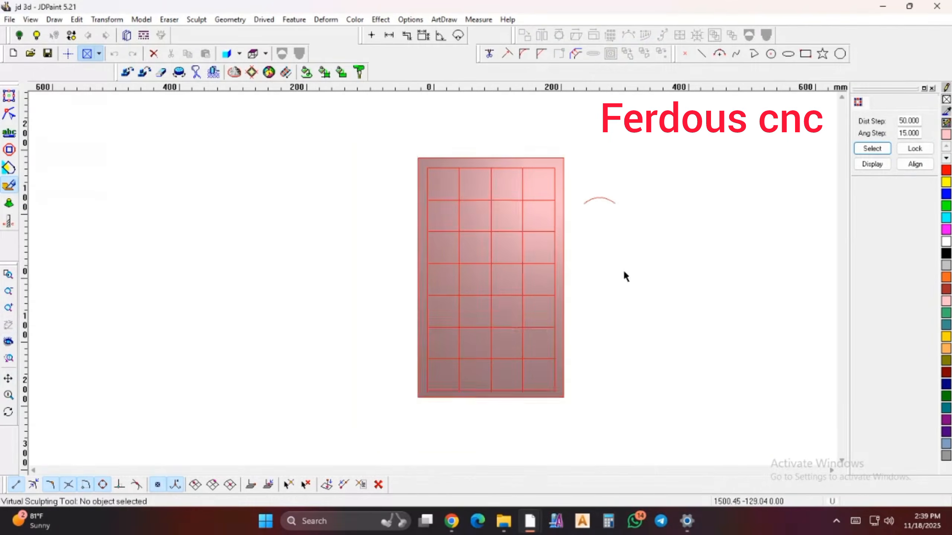
pyautogui.scroll(1, 567, 199)
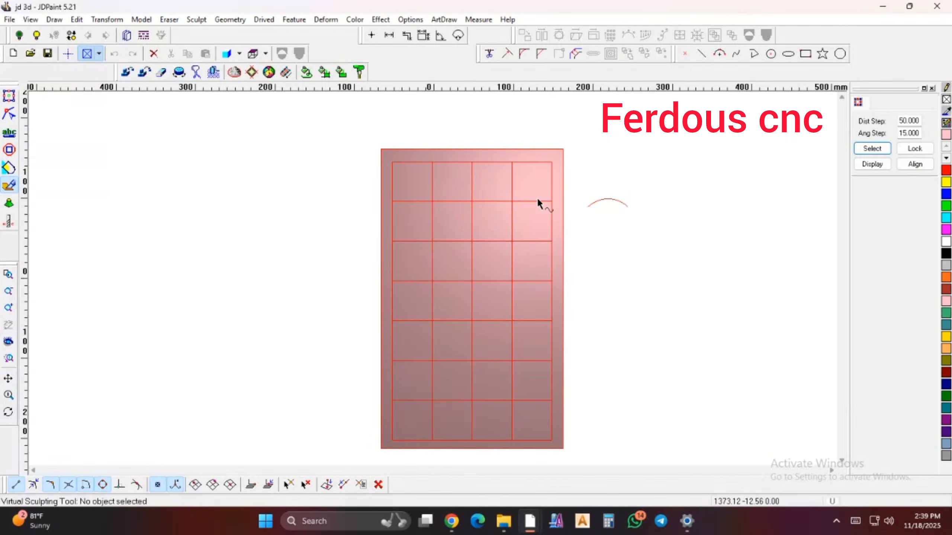
pyautogui.scroll(-1, 623, 199)
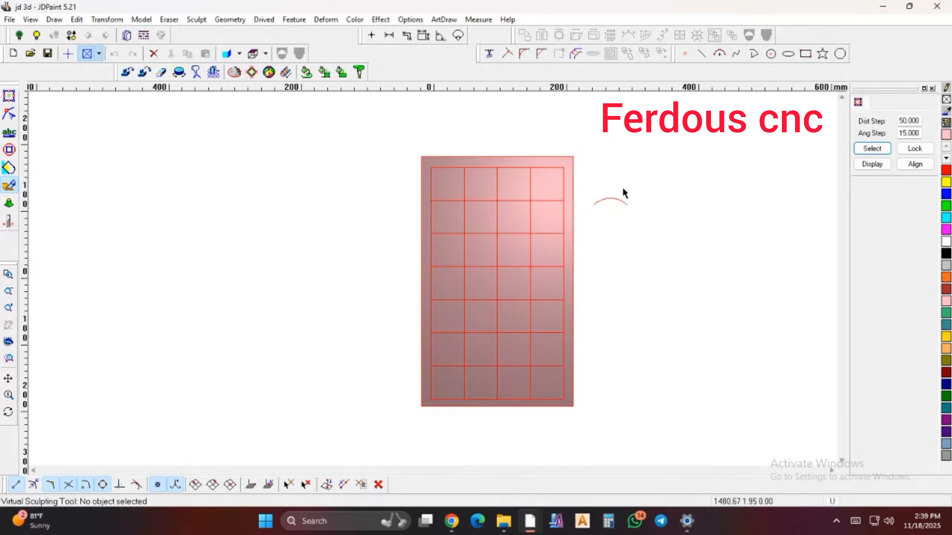
pyautogui.scroll(1, 610, 206)
# Start a Sweep with the two vertical sides of the top-right cell as rails and the arc as section
pyautogui.press('s')
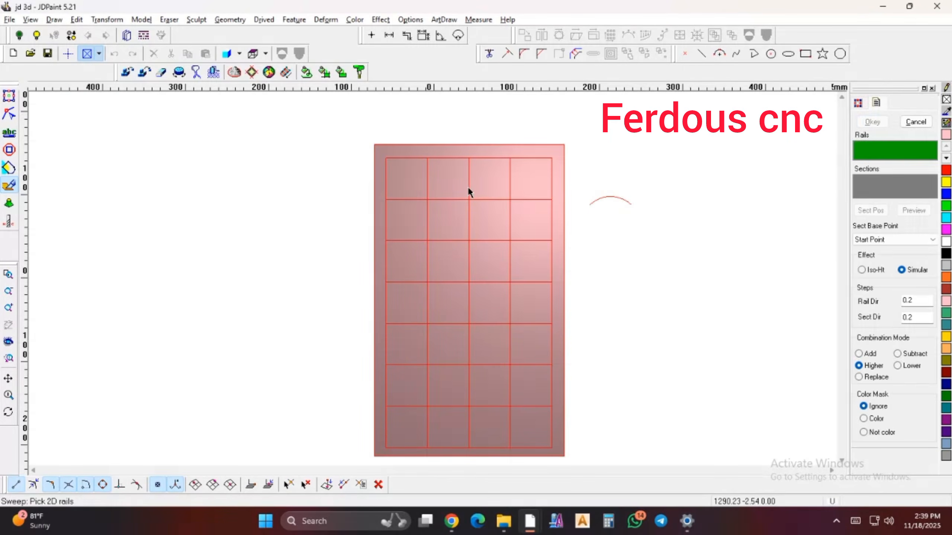
pyautogui.scroll(1, 536, 191)
pyautogui.scroll(1, 535, 191)
pyautogui.click(497, 171)
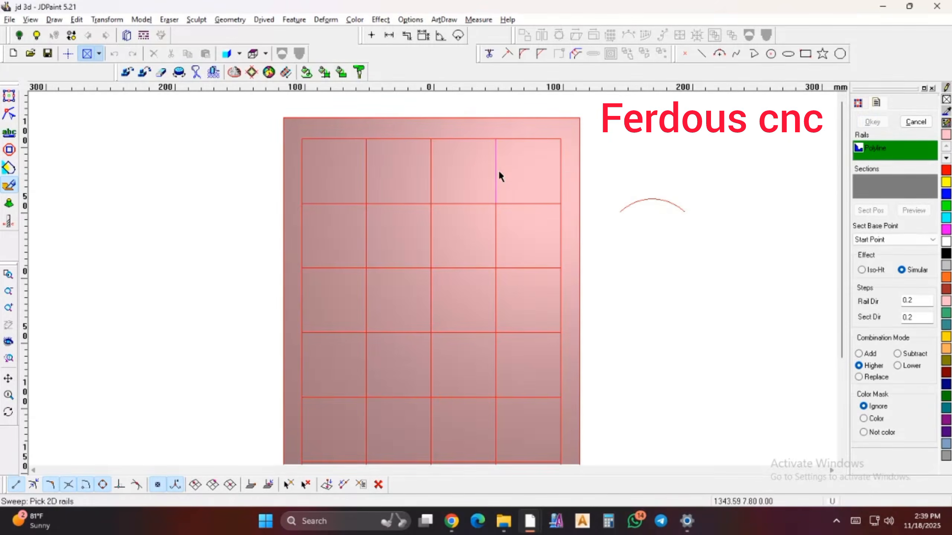
pyautogui.click(560, 173)
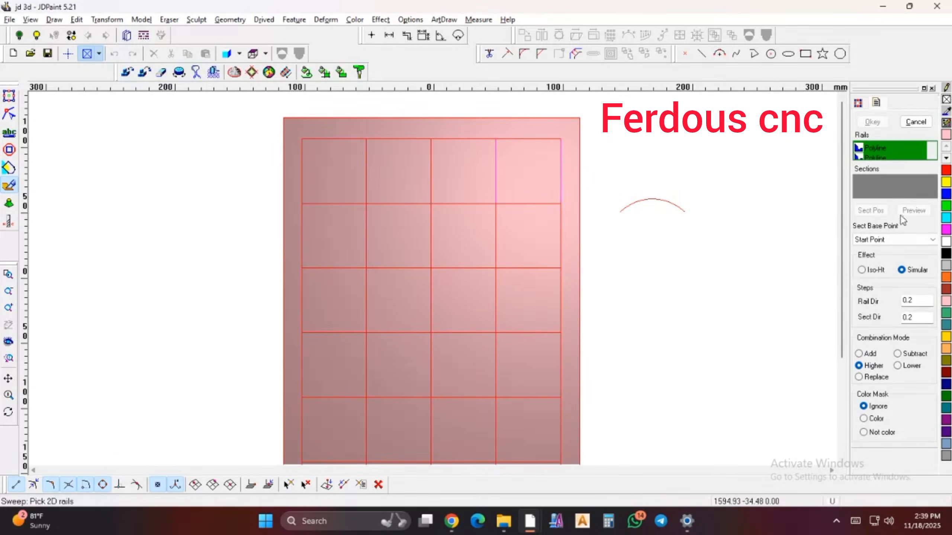
pyautogui.rightClick(780, 206)
pyautogui.click(648, 203)
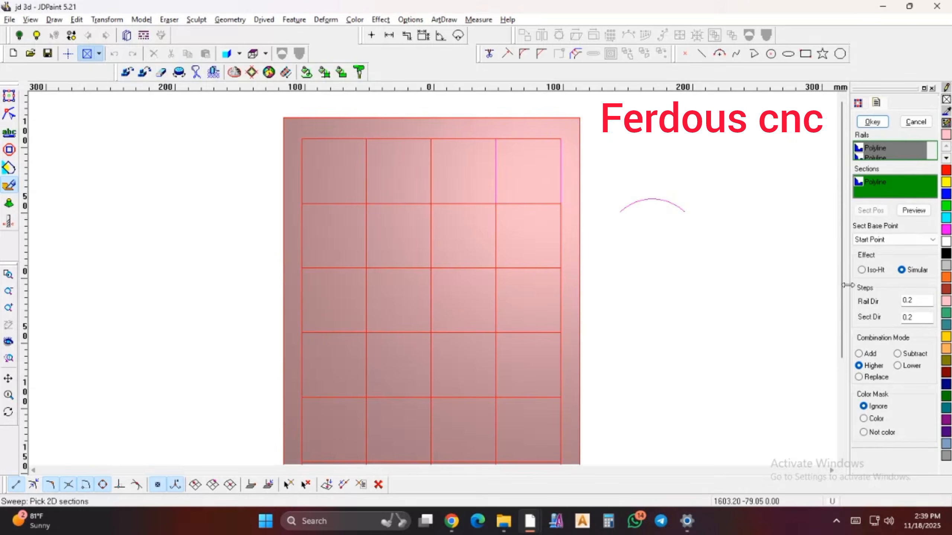
# Apply the sweep to the top-right cell with the Iso-Ht effect and rail and section steps of 0.5
pyautogui.click(862, 269)
pyautogui.doubleClick(919, 301)
pyautogui.write('0.5')
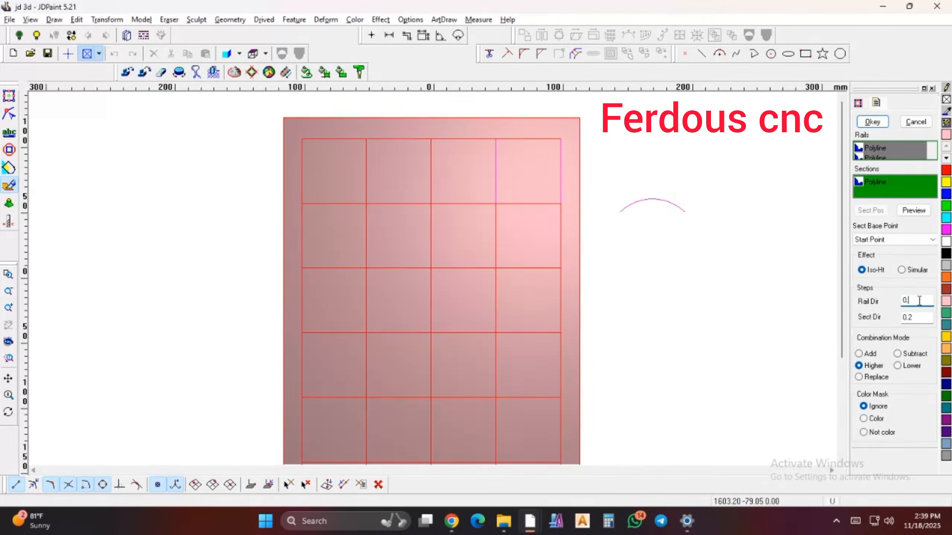
pyautogui.doubleClick(920, 317)
pyautogui.write('0.5')
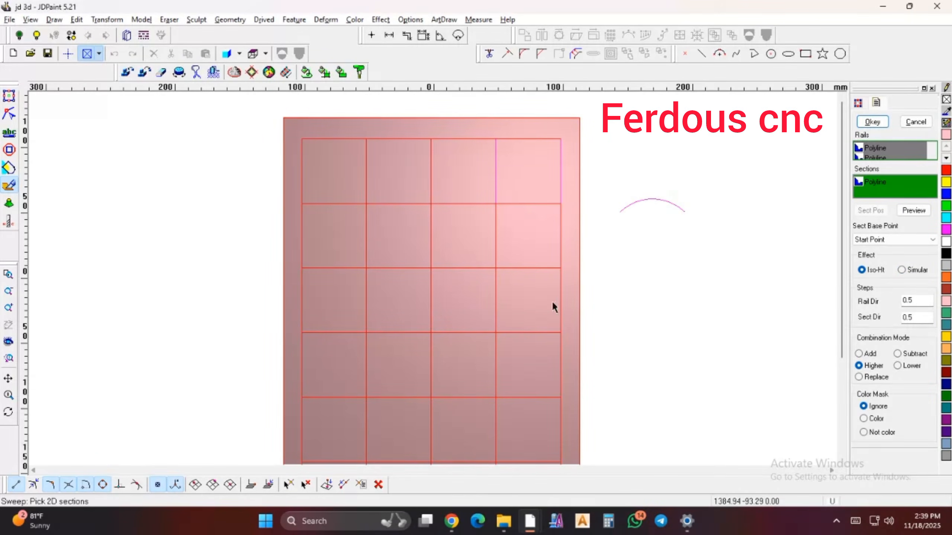
pyautogui.scroll(1, 526, 184)
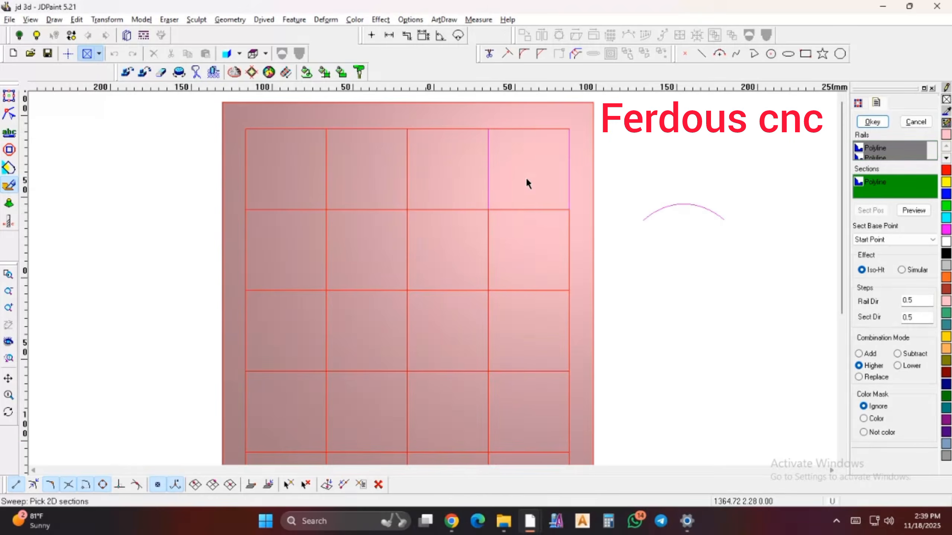
pyautogui.click(914, 210)
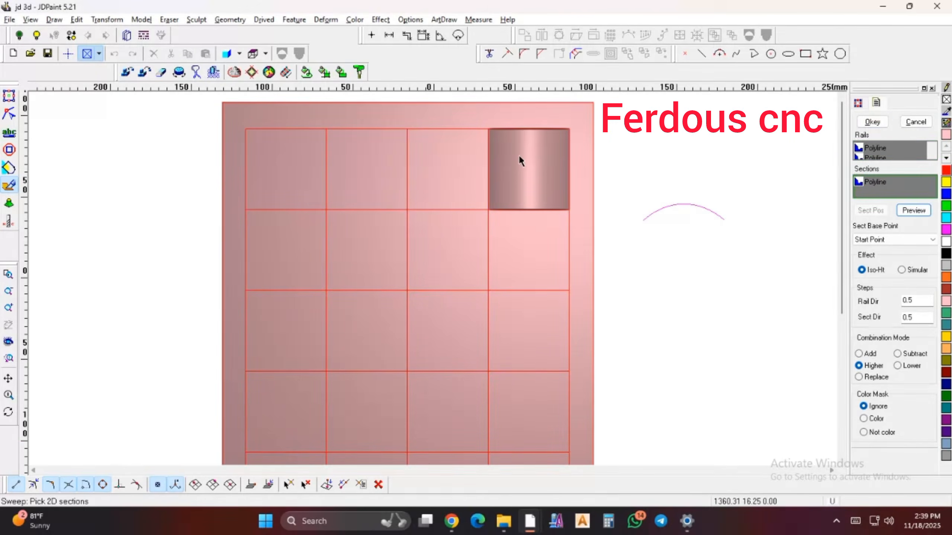
pyautogui.scroll(1, 524, 154)
pyautogui.click(872, 122)
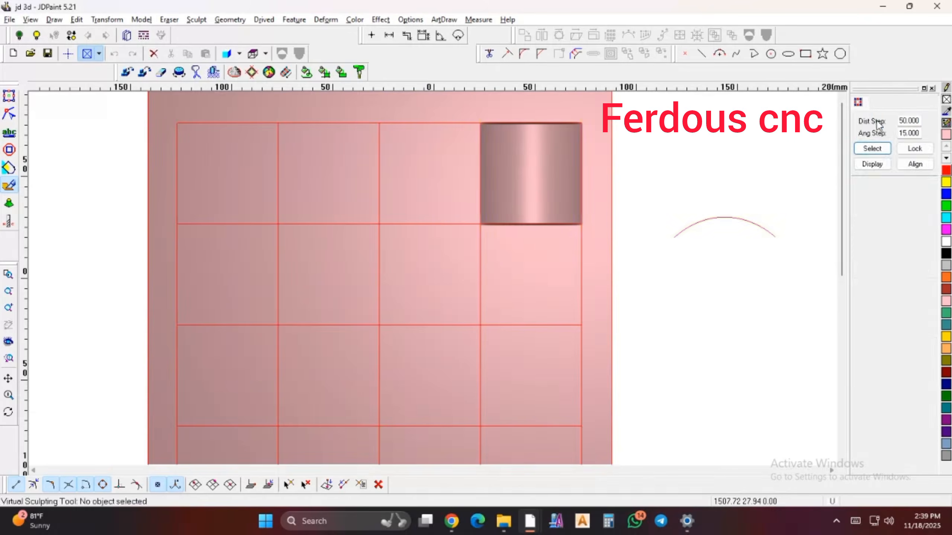
# Sweep the arc over the adjacent top-row cell, using its top and bottom edges as rails
pyautogui.click(430, 122)
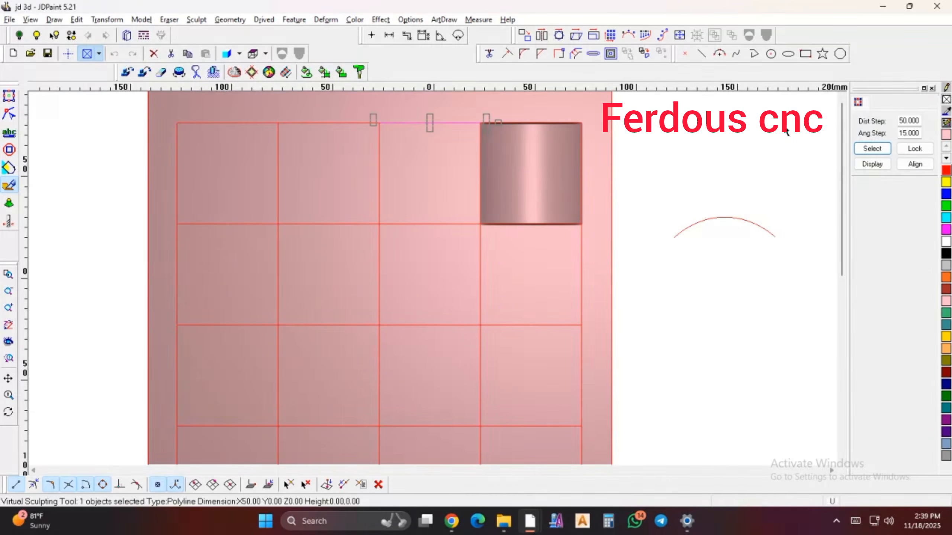
pyautogui.rightClick(616, 213)
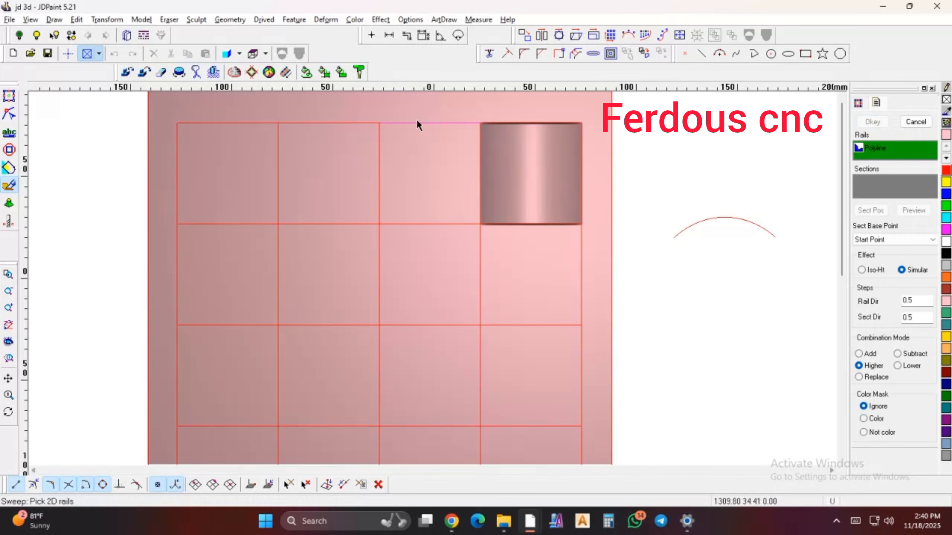
pyautogui.click(438, 124)
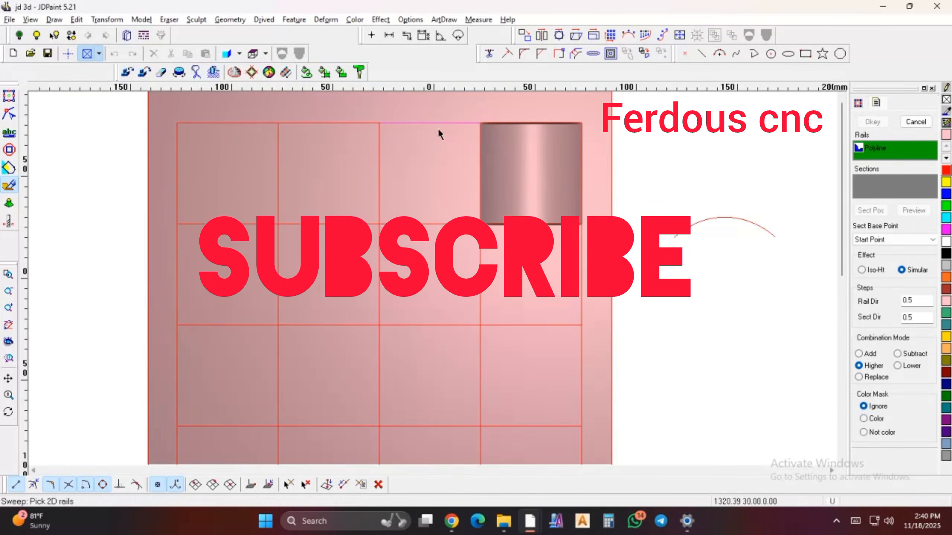
pyautogui.click(434, 224)
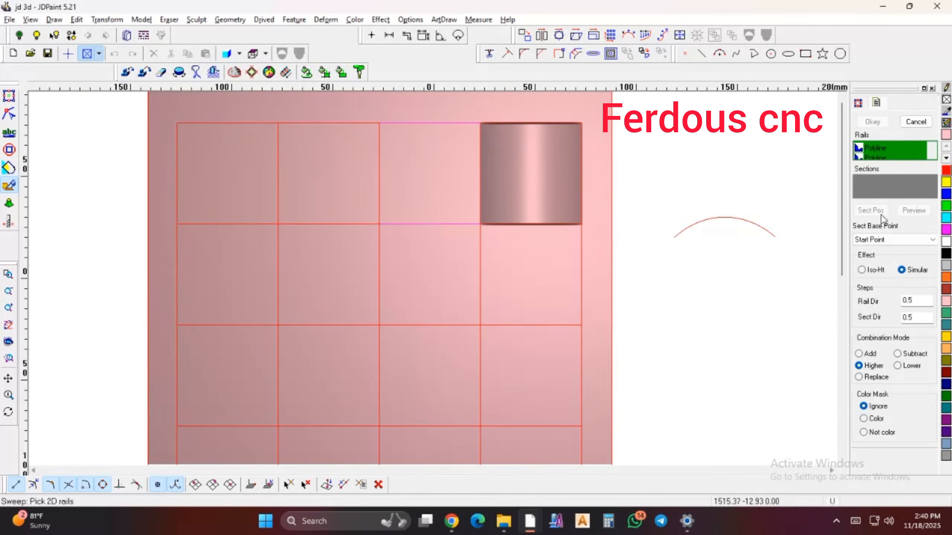
pyautogui.rightClick(745, 219)
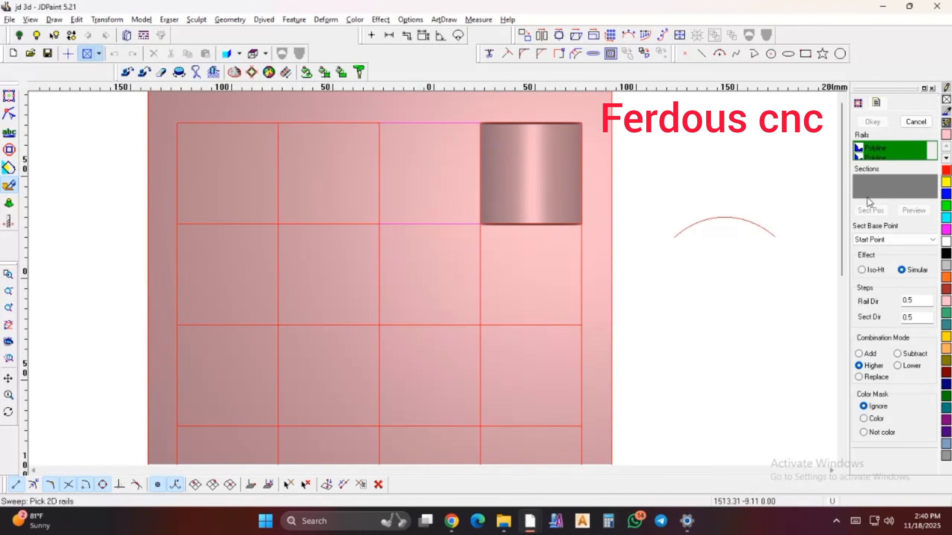
pyautogui.click(750, 222)
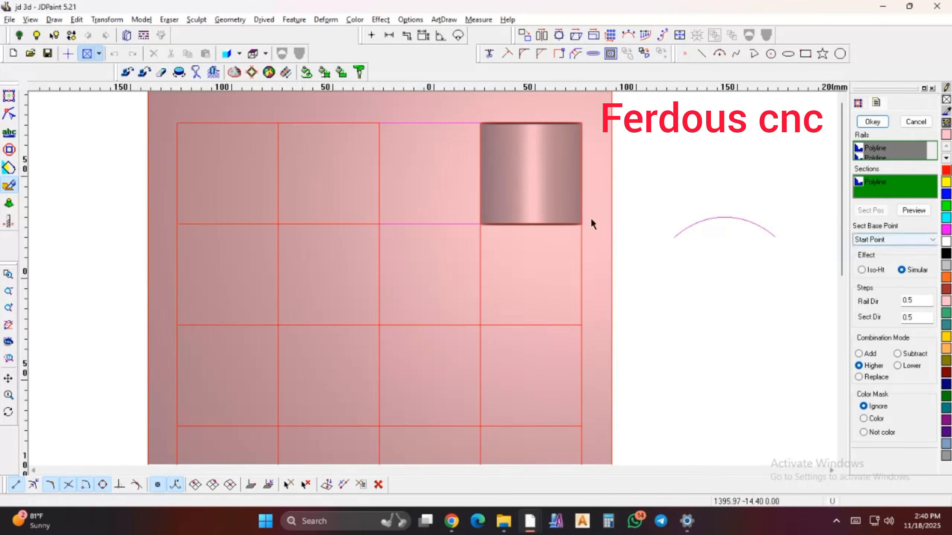
pyautogui.click(914, 211)
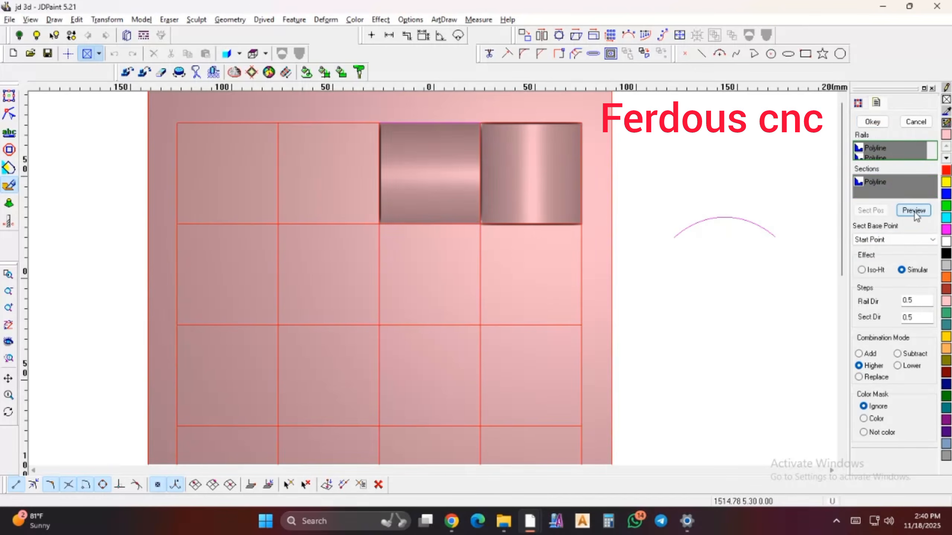
pyautogui.click(868, 122)
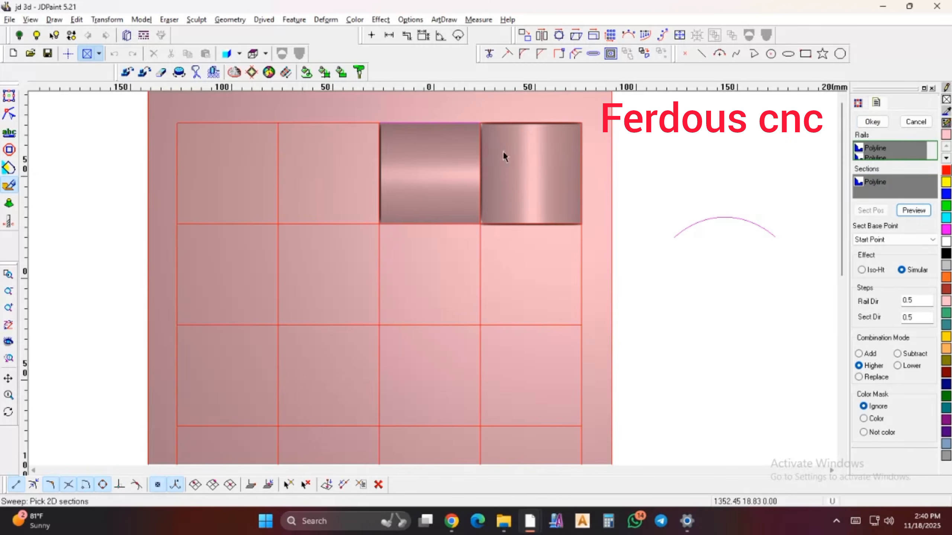
pyautogui.click(872, 122)
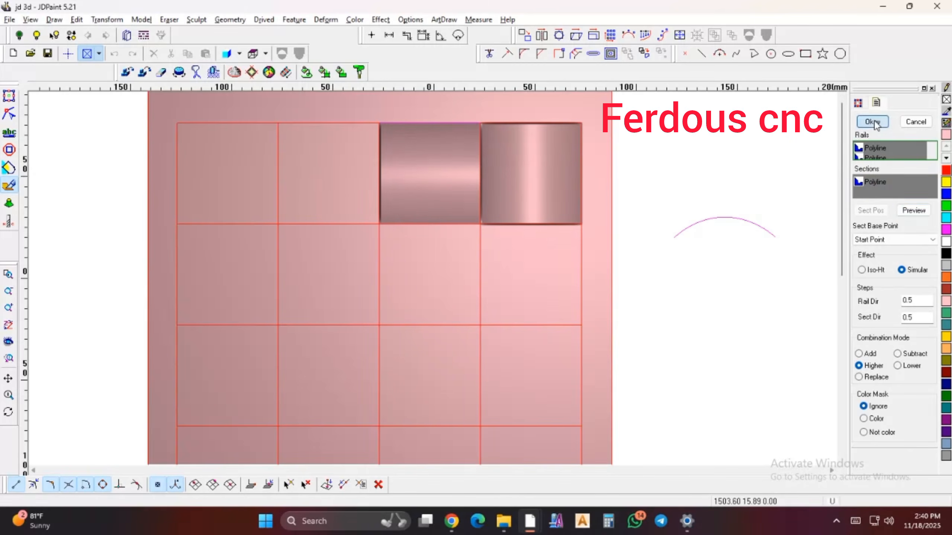
# Sweep the arc over the second cell from the left in the top row, using its two vertical sides as rails
pyautogui.press('space')
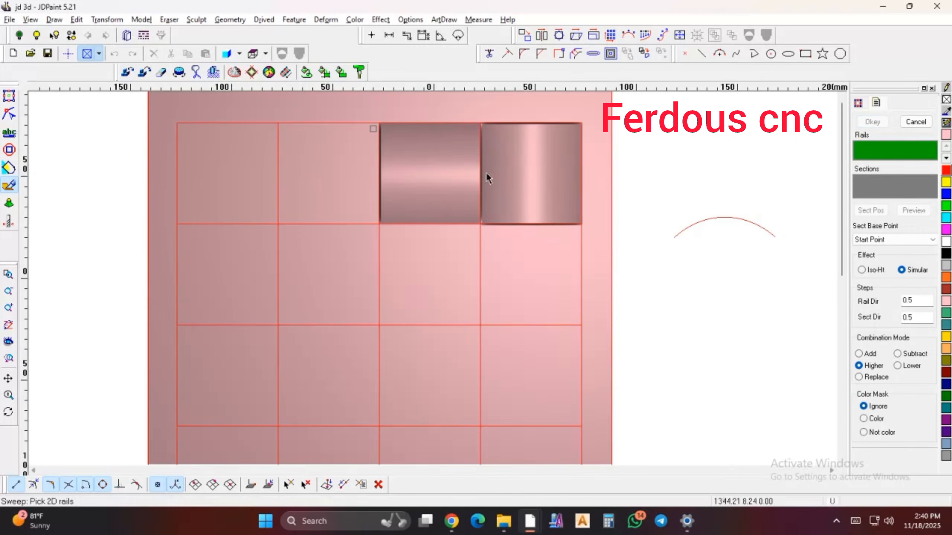
pyautogui.click(380, 183)
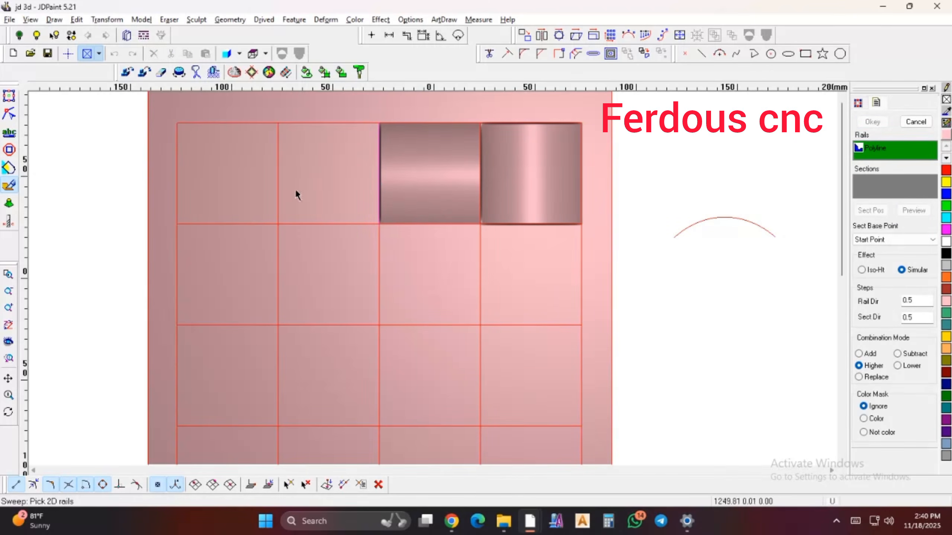
pyautogui.click(278, 173)
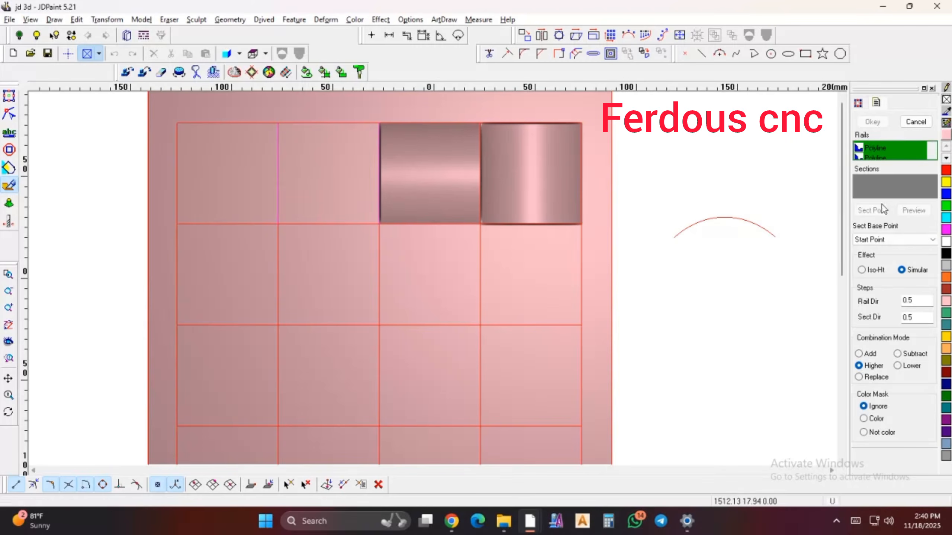
pyautogui.click(872, 193)
pyautogui.click(756, 222)
pyautogui.click(872, 122)
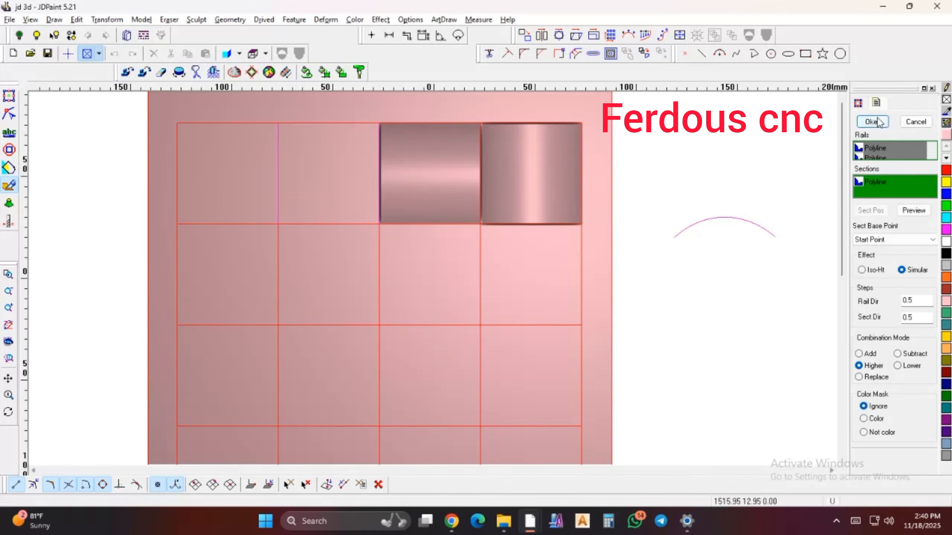
# Sweep the arc over the top-left cell, using its top and bottom edges as rails
pyautogui.click(248, 223)
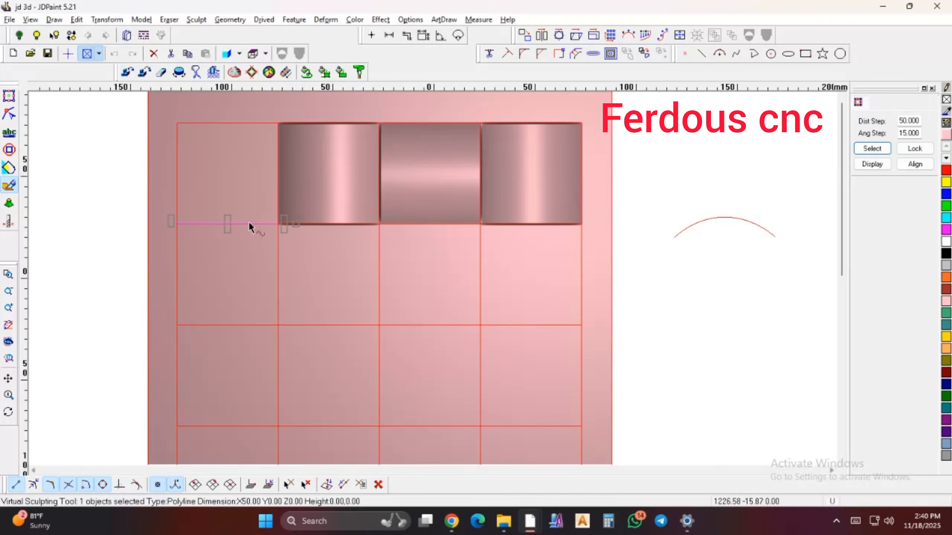
pyautogui.rightClick(254, 203)
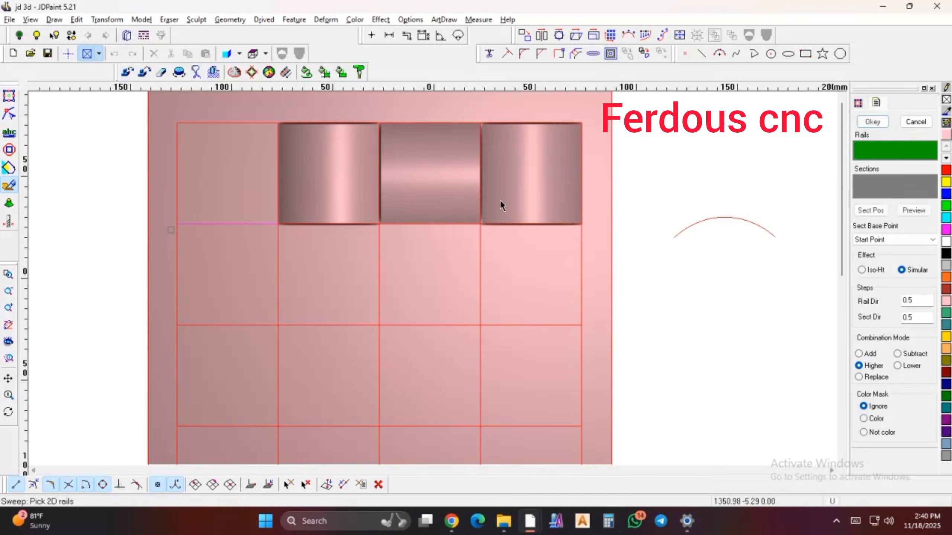
pyautogui.click(865, 149)
pyautogui.click(237, 222)
pyautogui.click(246, 123)
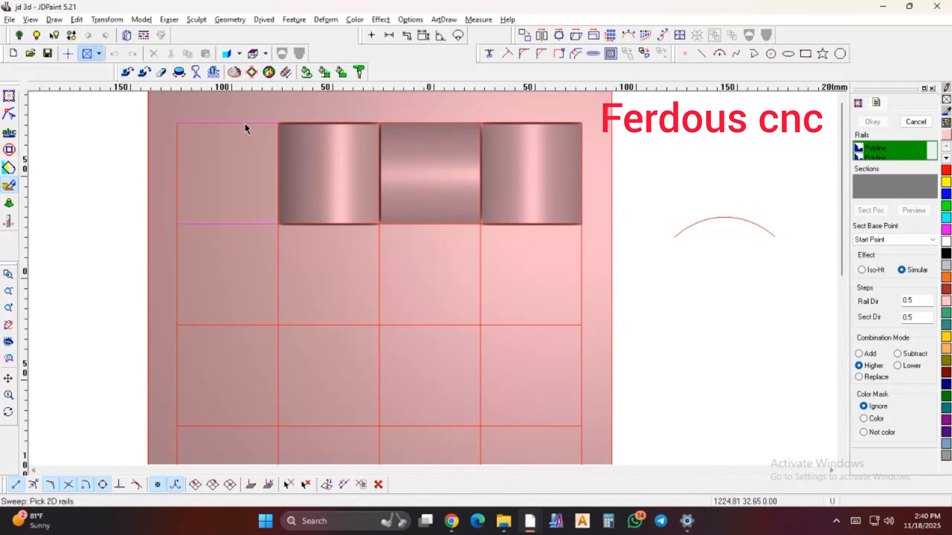
pyautogui.click(861, 187)
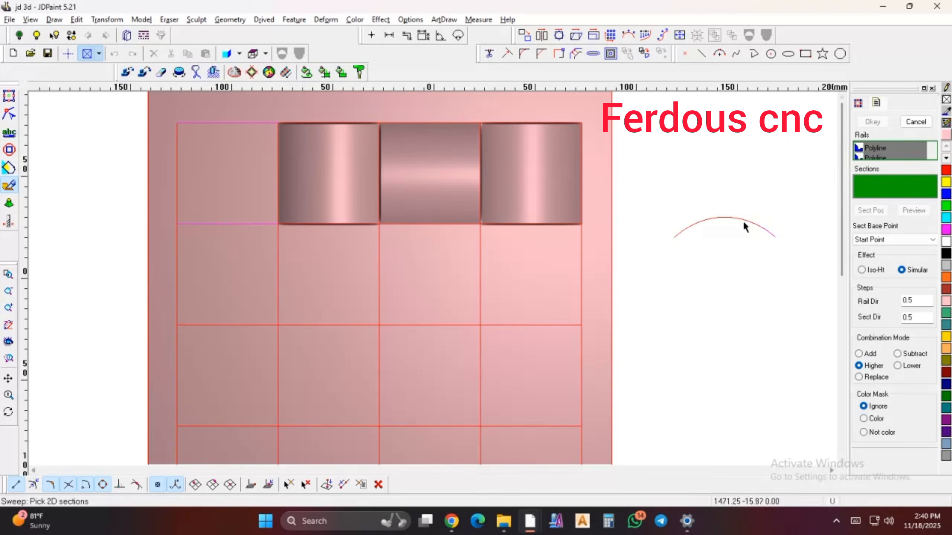
pyautogui.click(742, 220)
pyautogui.click(872, 122)
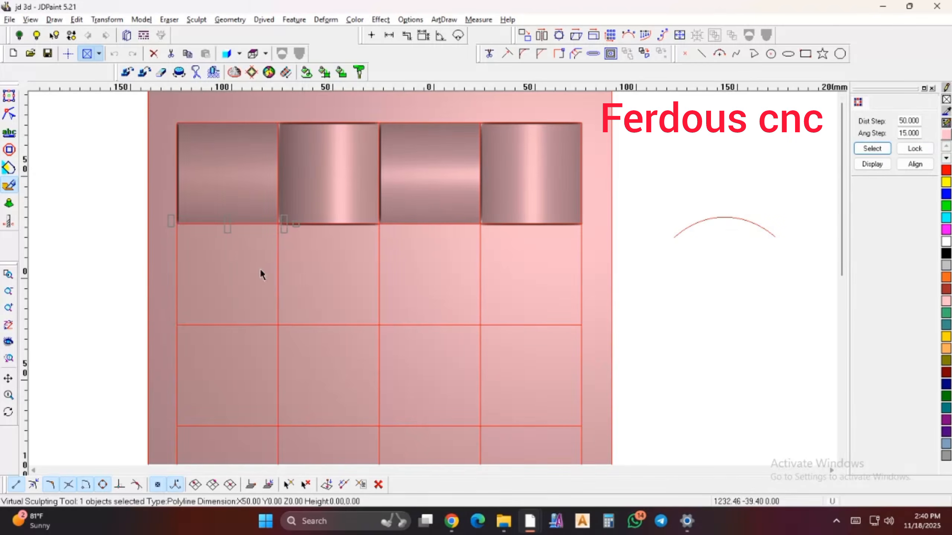
# Switch the relief surface to the multicoloured height display
pyautogui.scroll(-1, 589, 229)
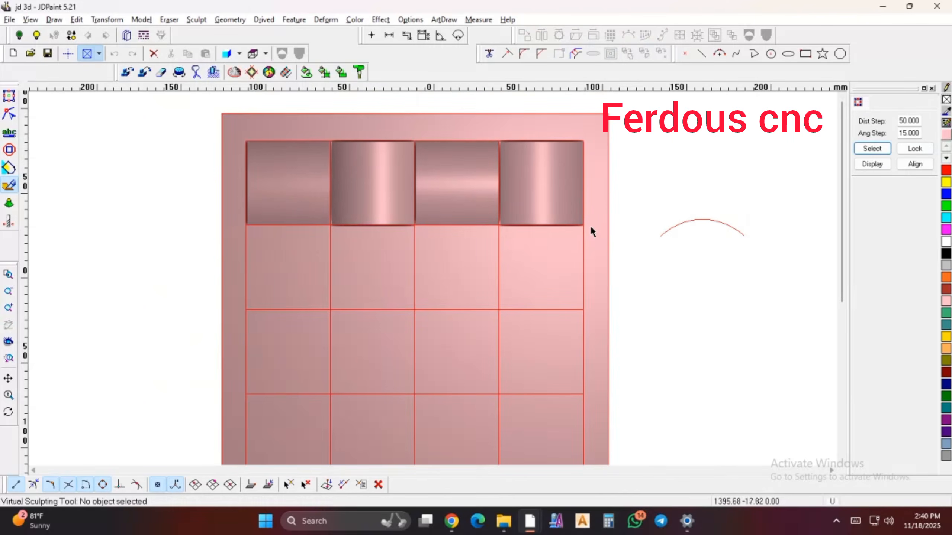
pyautogui.hotkey('shift', 'z')
pyautogui.scroll(-2, 447, 212)
pyautogui.scroll(4, 446, 213)
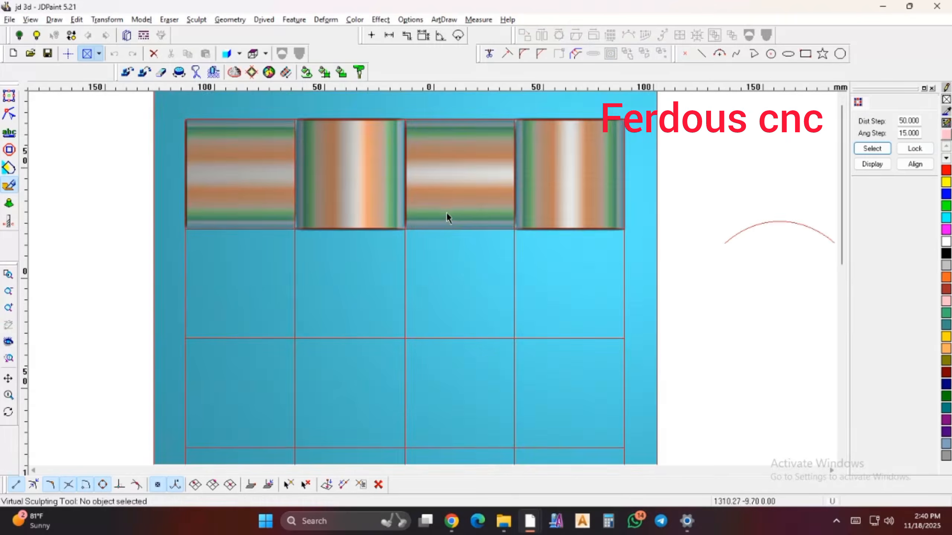
pyautogui.scroll(-3, 438, 219)
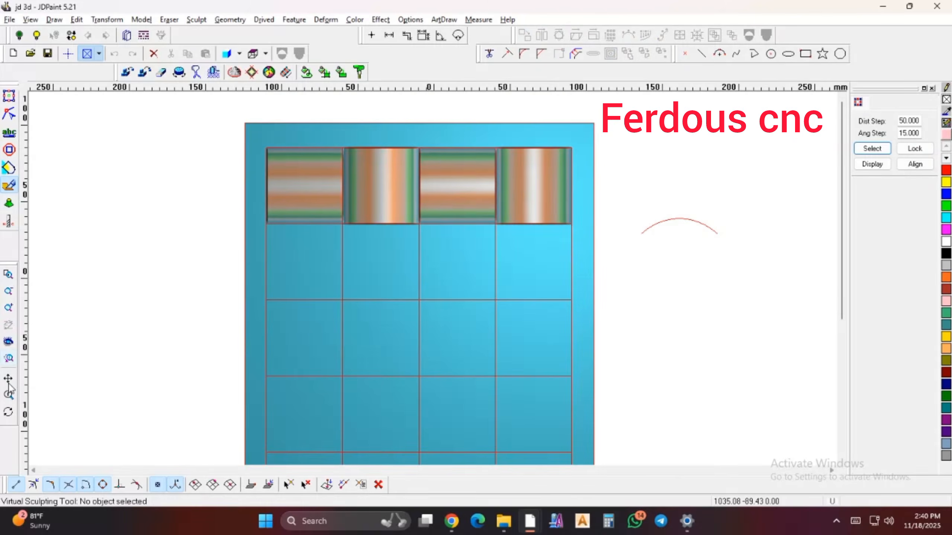
# Inspect the swept top row in 3D from several angles, with and without height colours, and return to the top view
pyautogui.click(8, 412)
pyautogui.moveTo(441, 351); pyautogui.dragTo(440, 328)
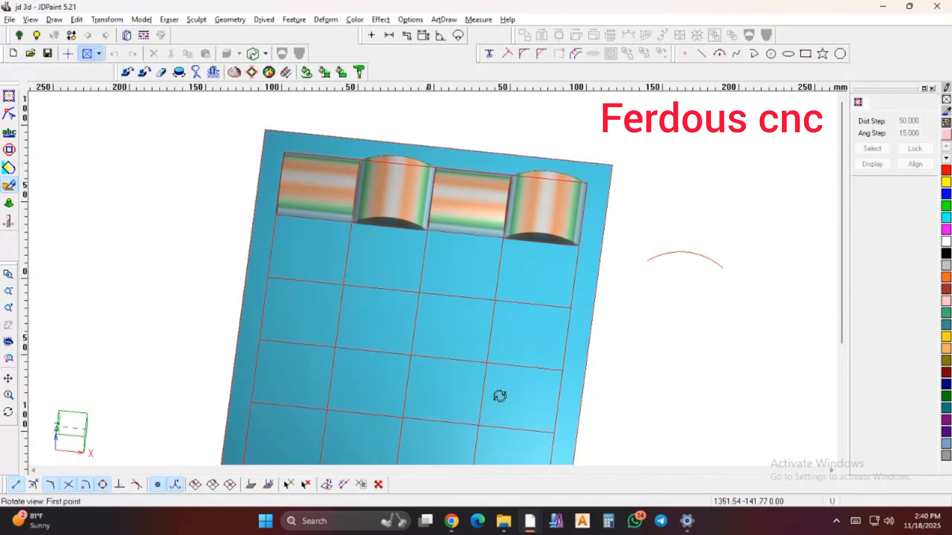
pyautogui.moveTo(499, 397); pyautogui.dragTo(299, 206)
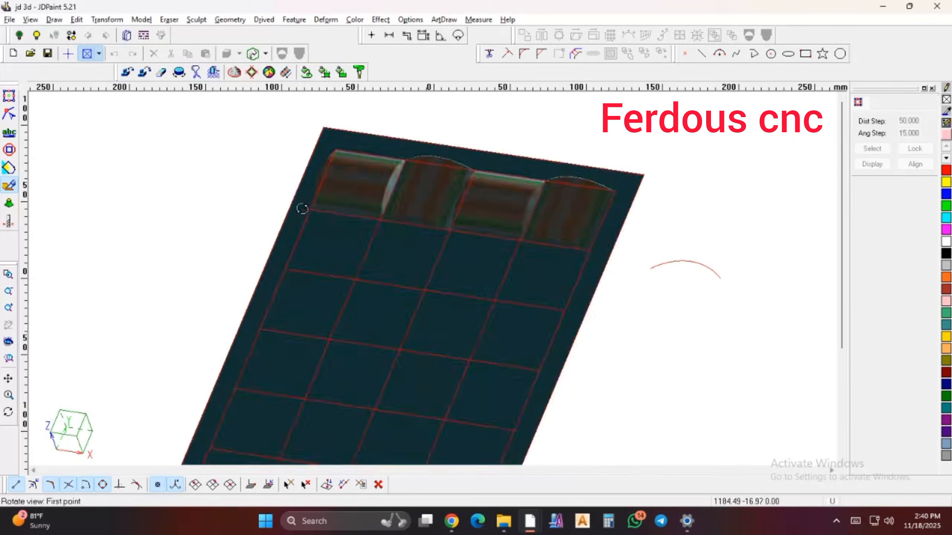
pyautogui.moveTo(427, 266); pyautogui.dragTo(438, 274)
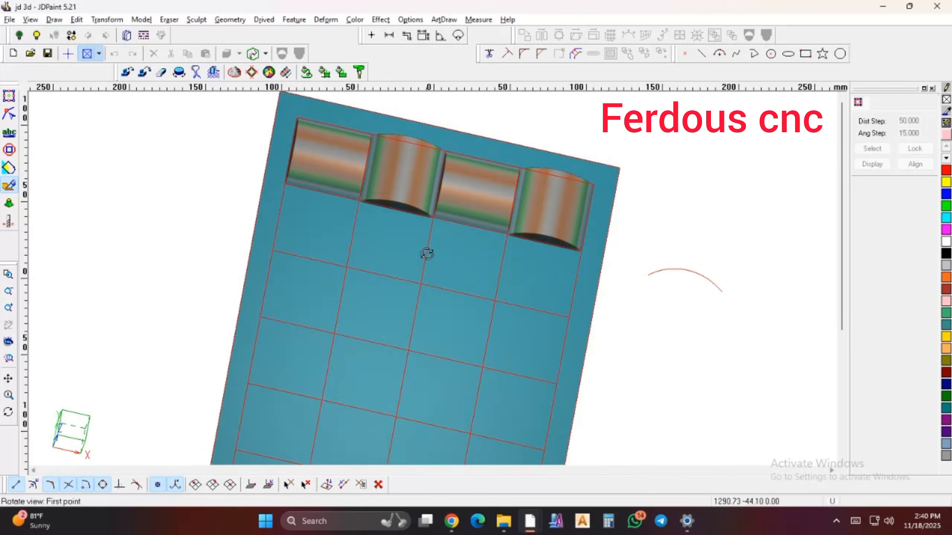
pyautogui.rightClick(410, 194)
pyautogui.scroll(1, 409, 193)
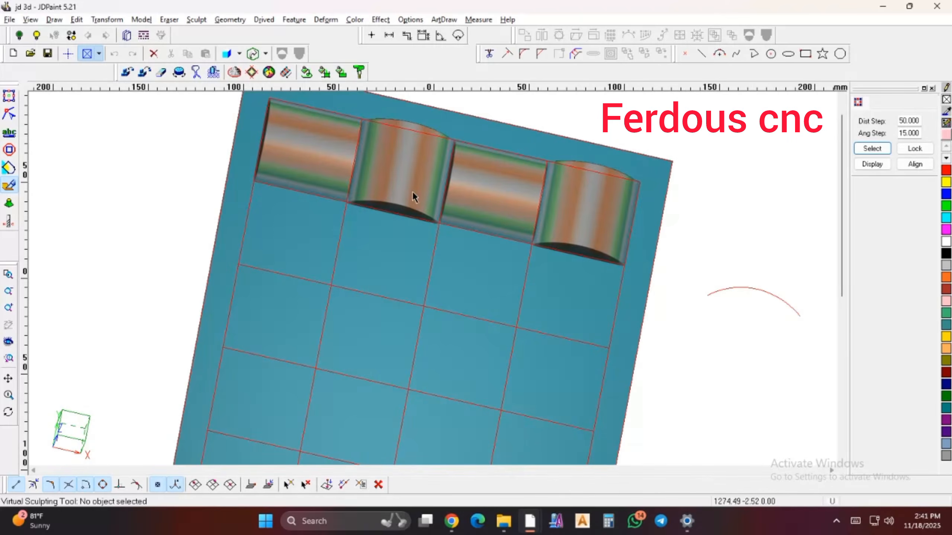
pyautogui.hotkey('ctrl', 'q')
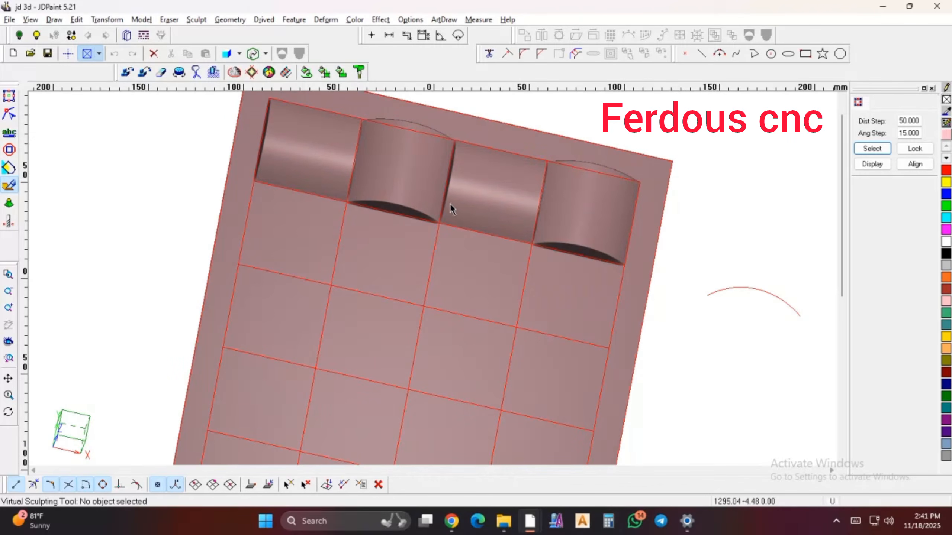
pyautogui.hotkey('ctrl', 'q')
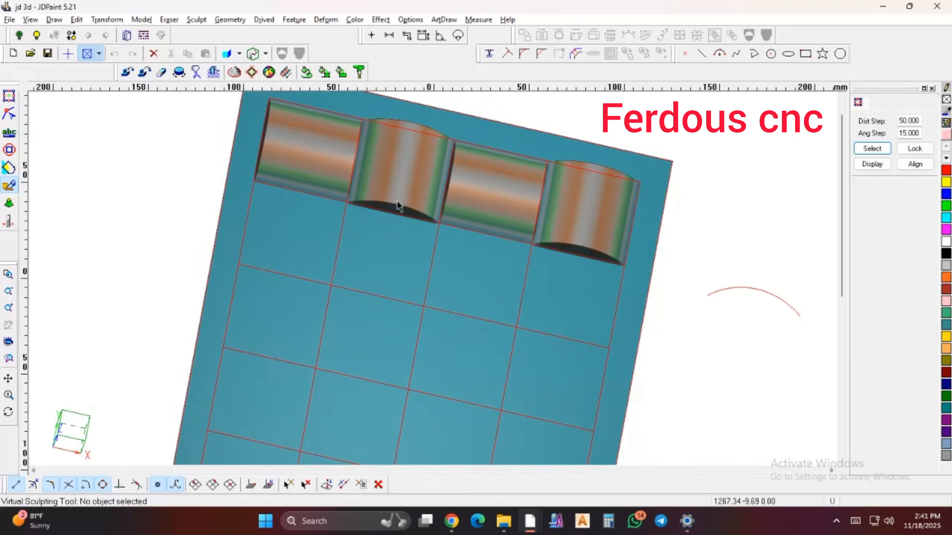
pyautogui.click(265, 53)
pyautogui.click(270, 72)
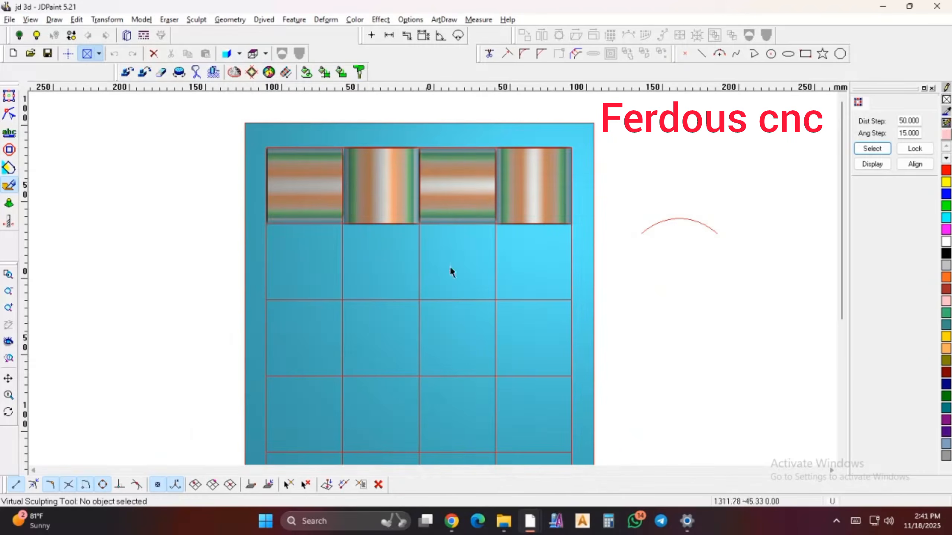
pyautogui.scroll(-1, 414, 157)
pyautogui.scroll(1, 414, 157)
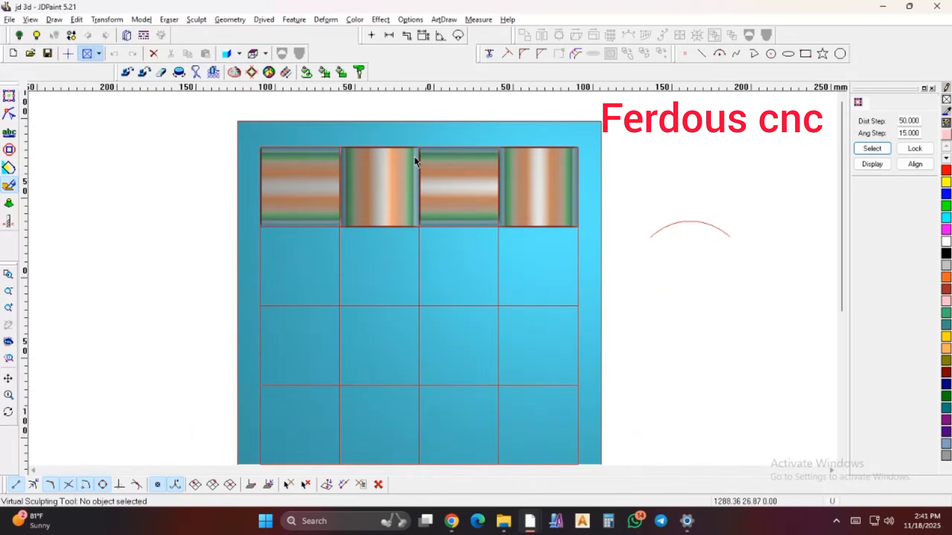
pyautogui.scroll(1, 414, 157)
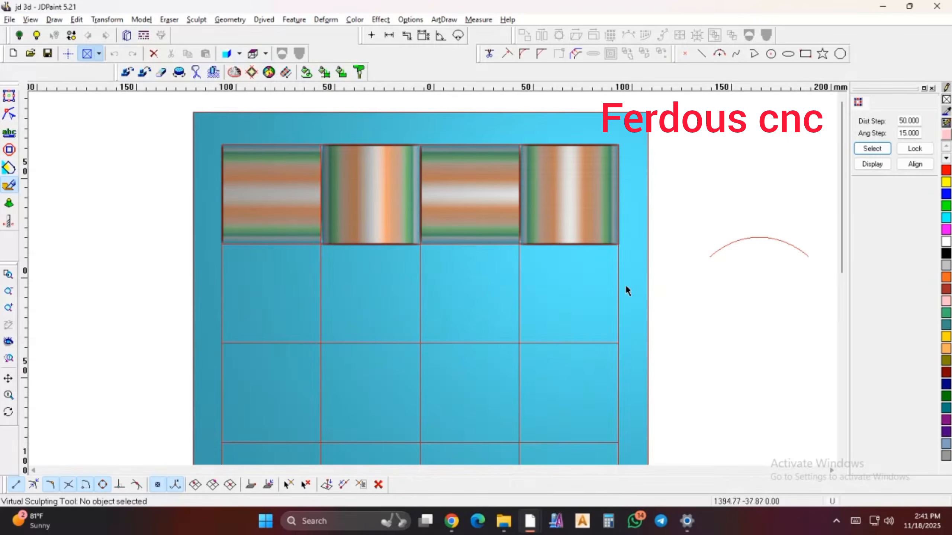
# Try an Iso-Ht sweep of the arc over the rightmost second-row cell with its vertical sides as rails, and undo it
pyautogui.press('space')
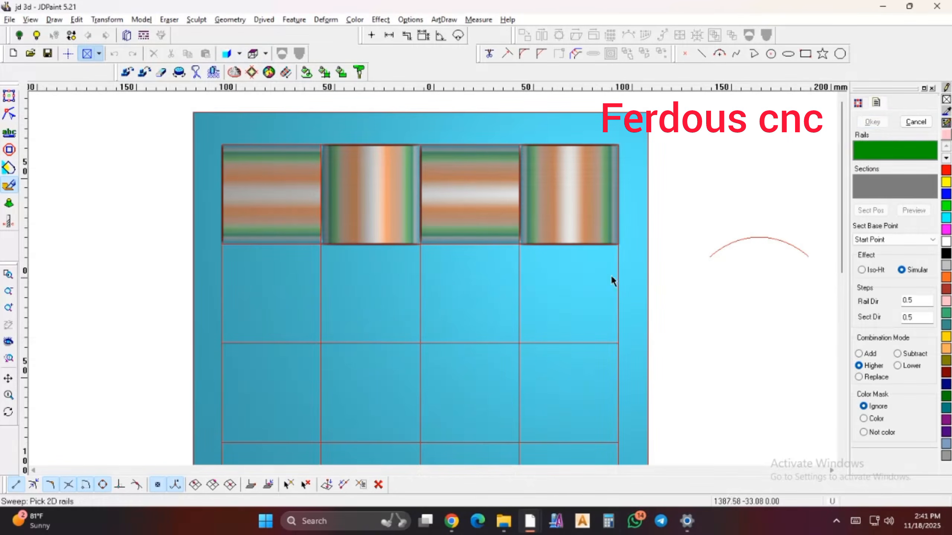
pyautogui.click(618, 281)
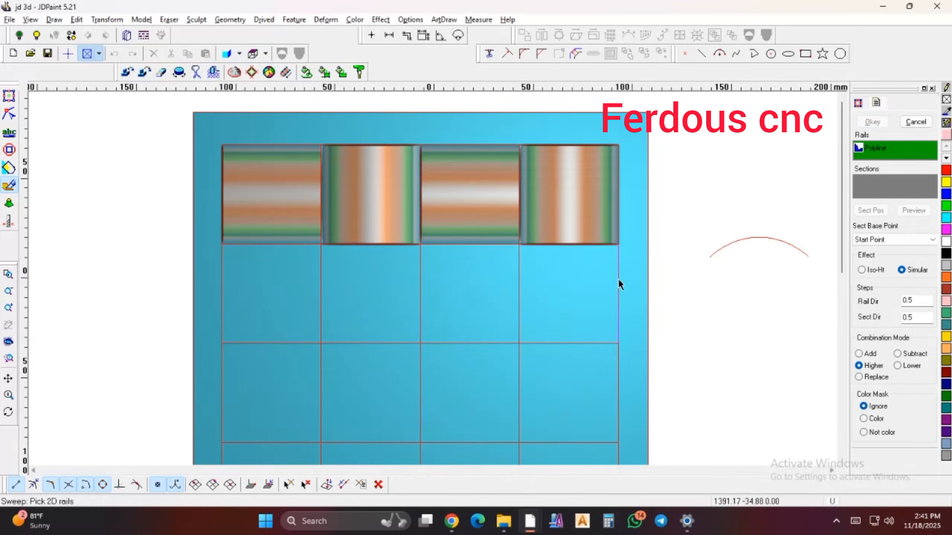
pyautogui.click(519, 291)
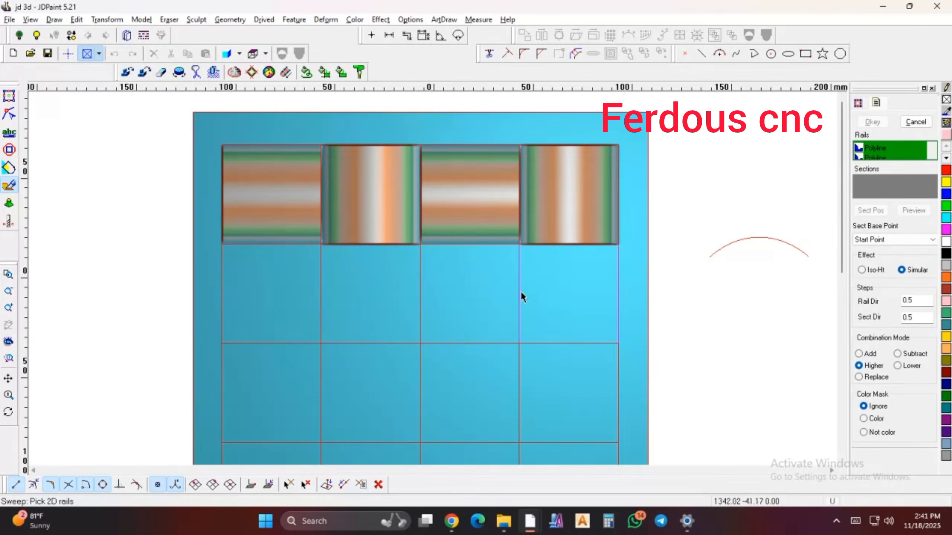
pyautogui.rightClick(789, 242)
pyautogui.click(784, 238)
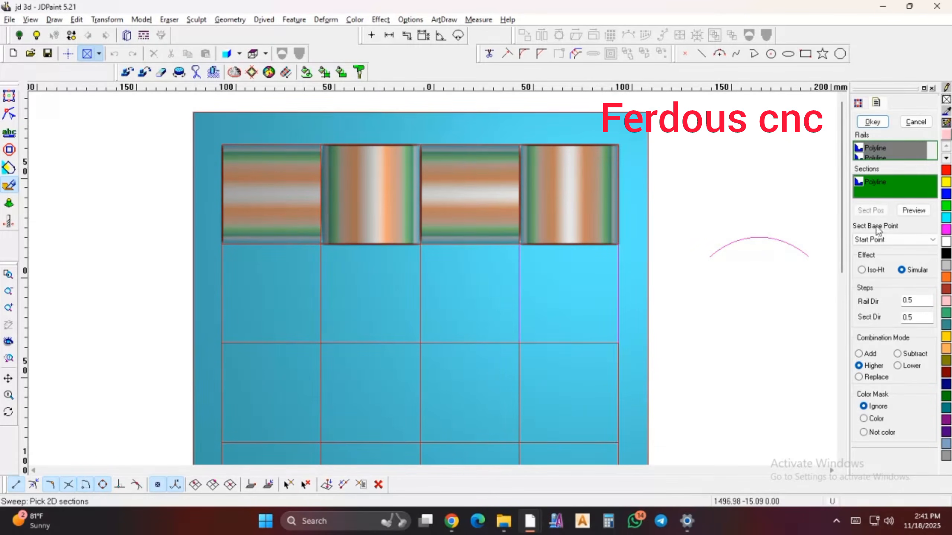
pyautogui.click(862, 270)
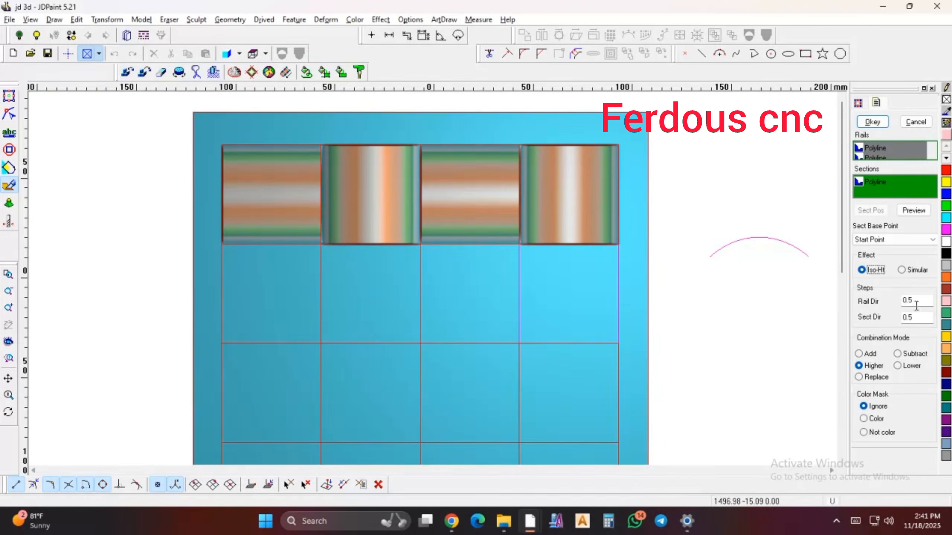
pyautogui.click(873, 122)
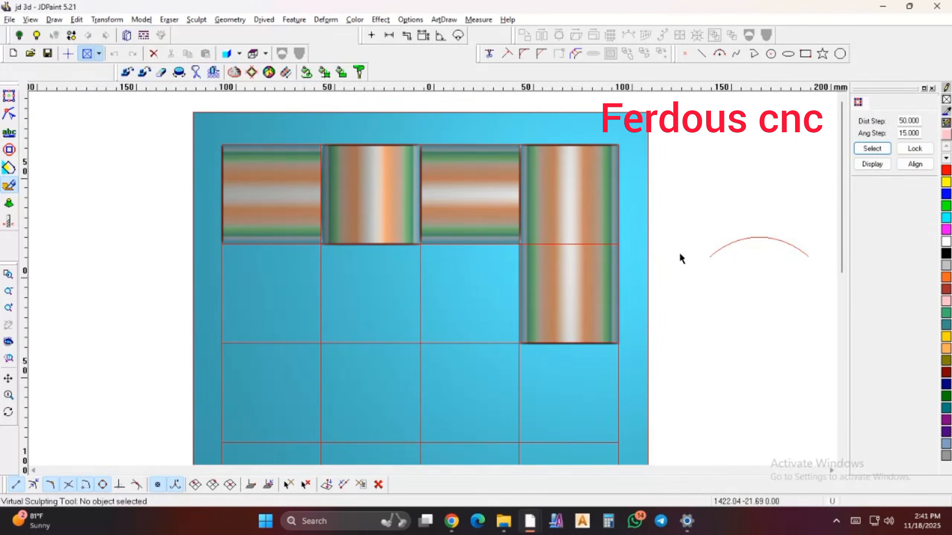
pyautogui.hotkey('ctrl', 'z')
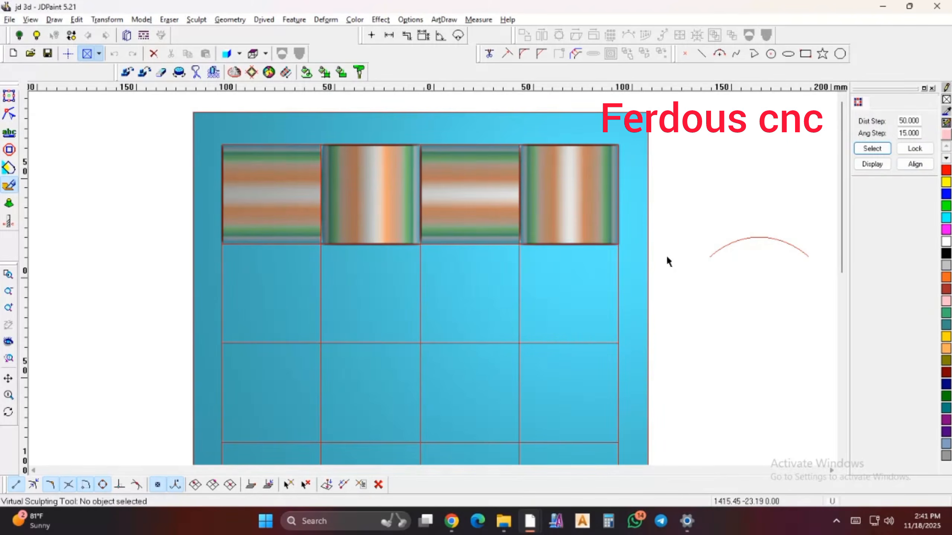
# Sweep the arc over the rightmost second-row cell with the Iso-Ht effect, using its top and bottom edges as rails
pyautogui.click(580, 244)
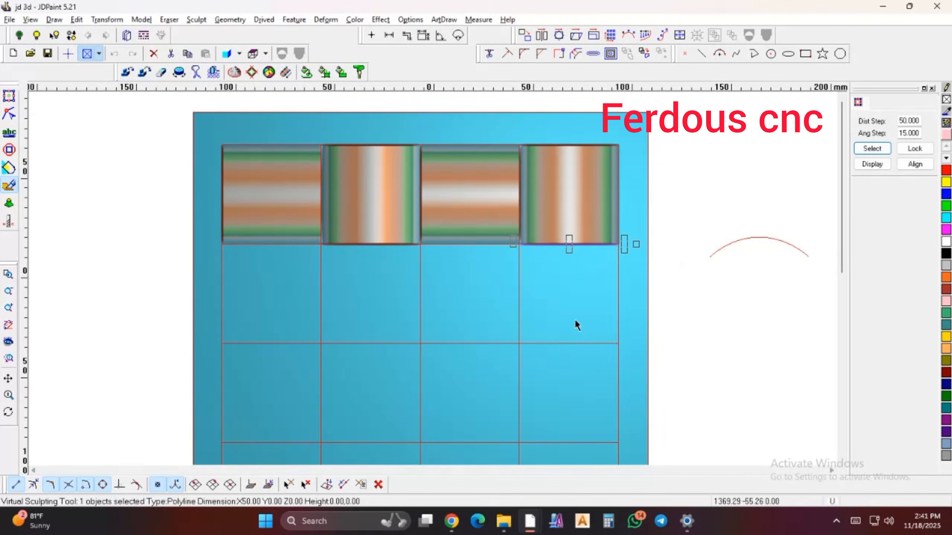
pyautogui.keyDown('shift'); pyautogui.click(570, 343); pyautogui.keyUp('shift')
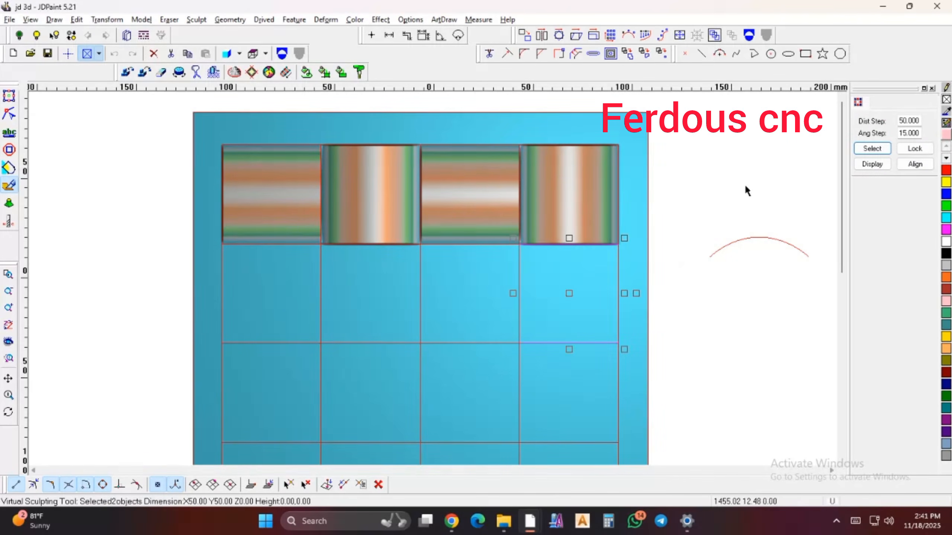
pyautogui.press('space')
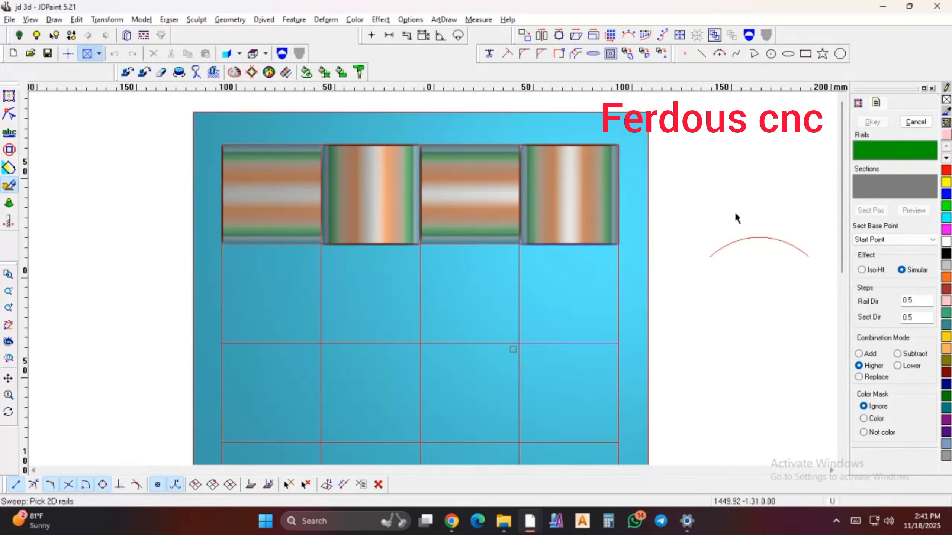
pyautogui.click(586, 244)
pyautogui.click(566, 342)
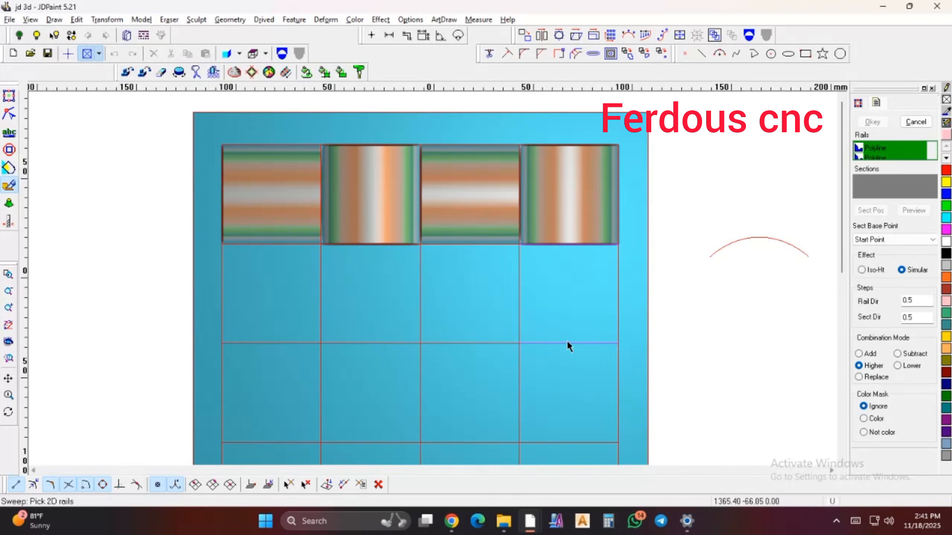
pyautogui.rightClick(829, 222)
pyautogui.click(781, 238)
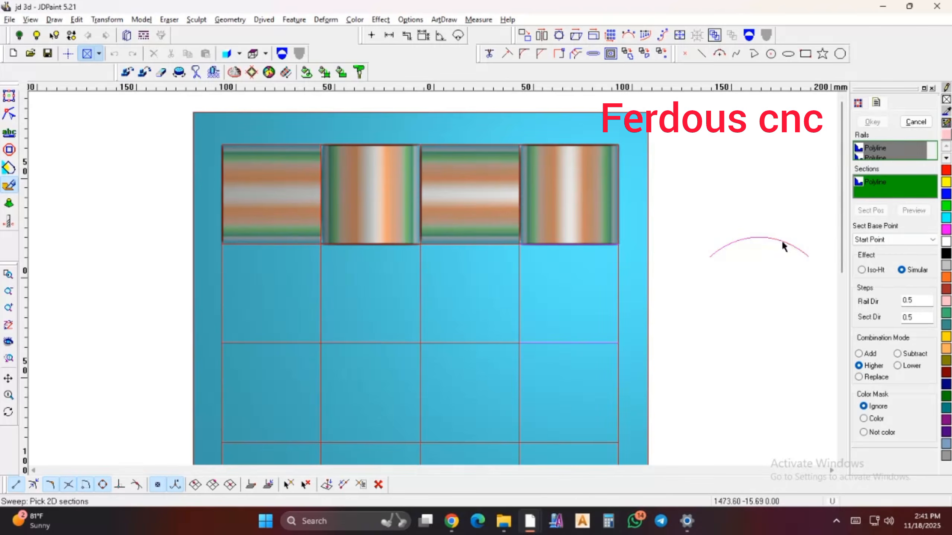
pyautogui.click(861, 270)
pyautogui.click(874, 126)
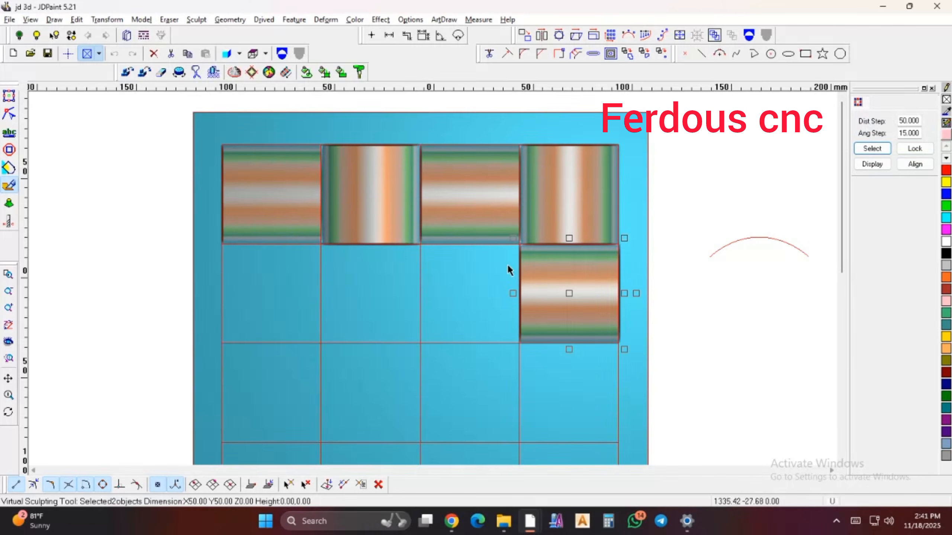
# Sweep the arc over the second-row cell third from the left with the Simular effect, using its vertical sides as rails
pyautogui.click(513, 287)
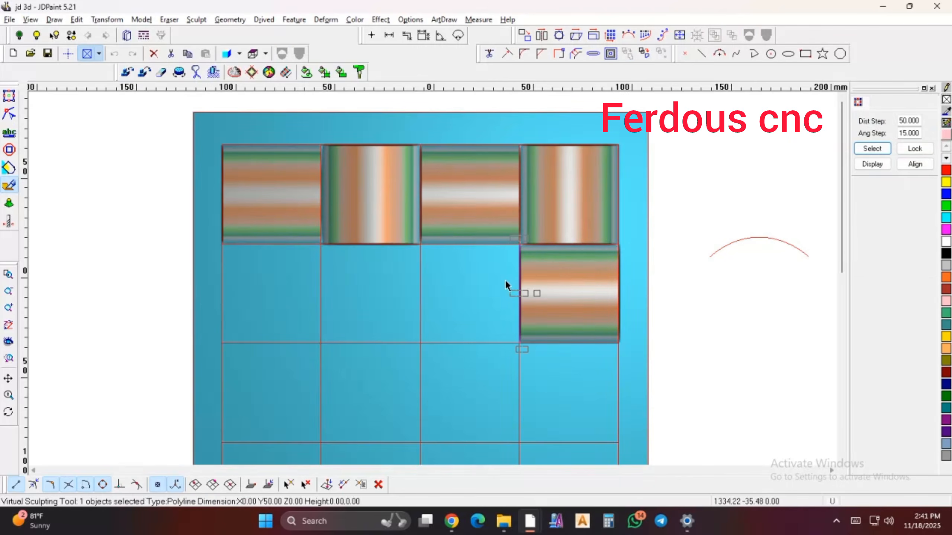
pyautogui.press('space')
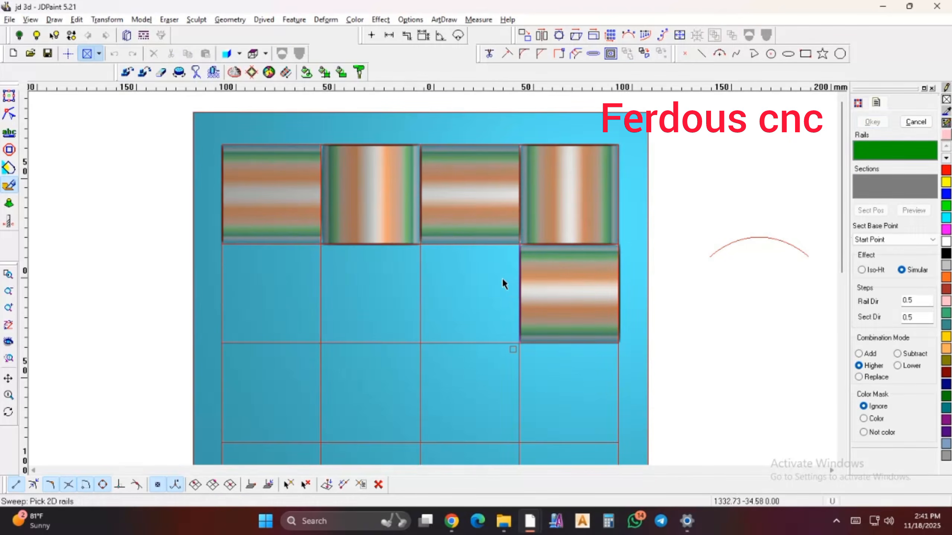
pyautogui.click(421, 285)
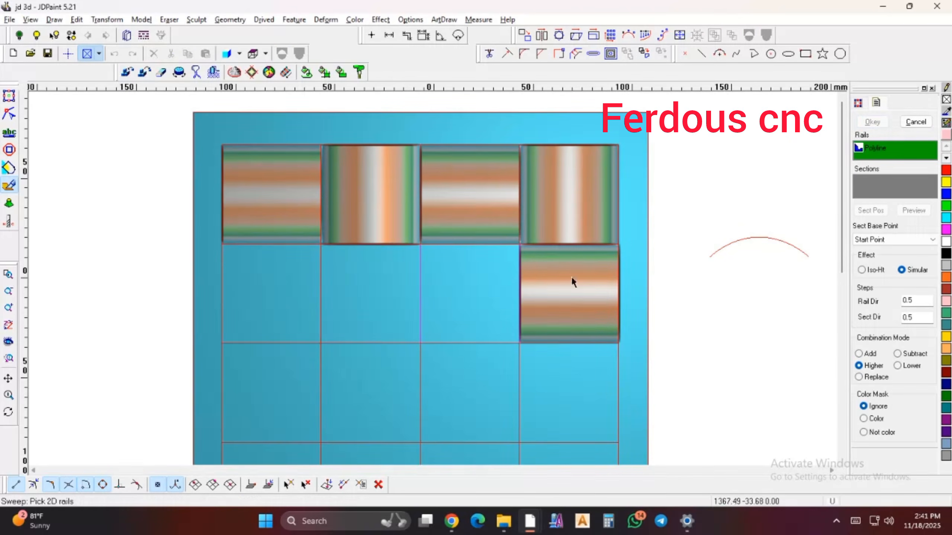
pyautogui.click(793, 246)
pyautogui.click(878, 122)
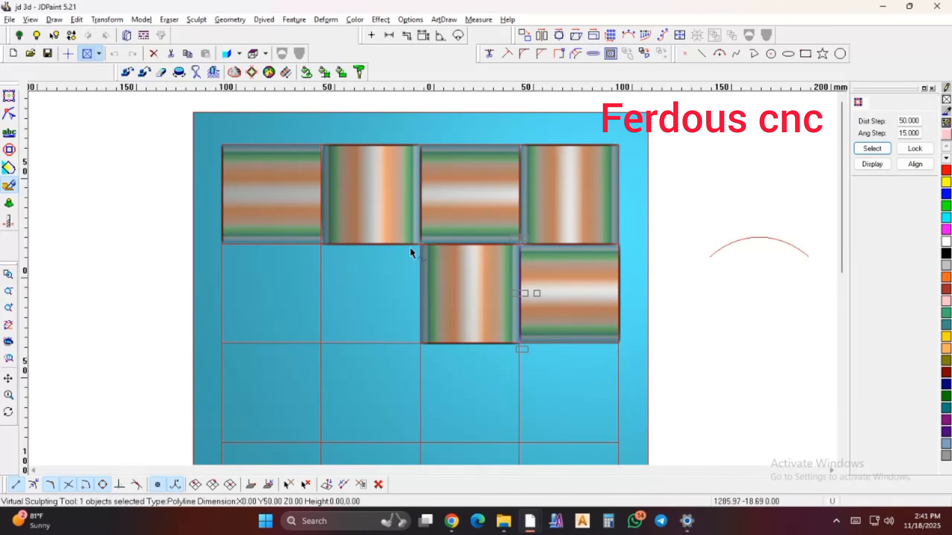
# Sweep the arc over the second-row cell second from the left with the Simular effect, using its top and bottom edges as rails
pyautogui.press('space')
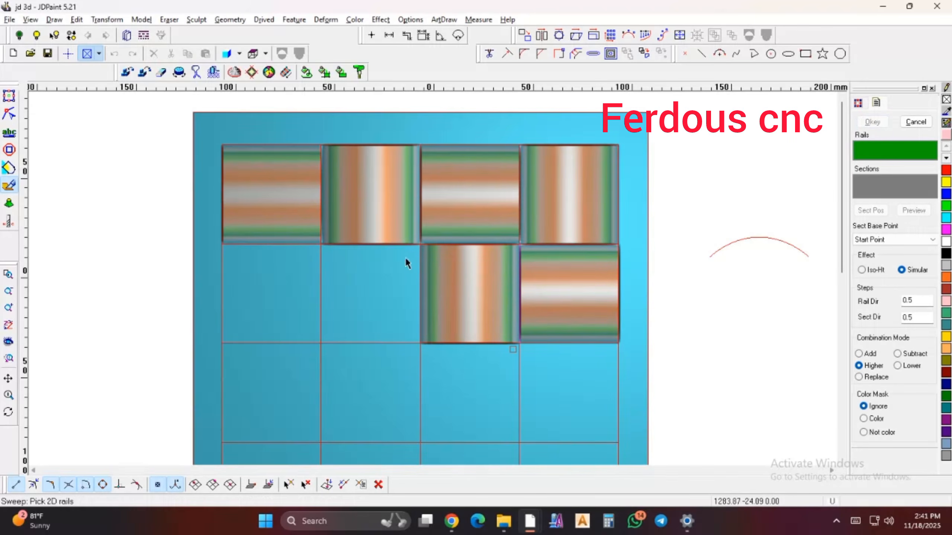
pyautogui.click(388, 244)
pyautogui.click(376, 343)
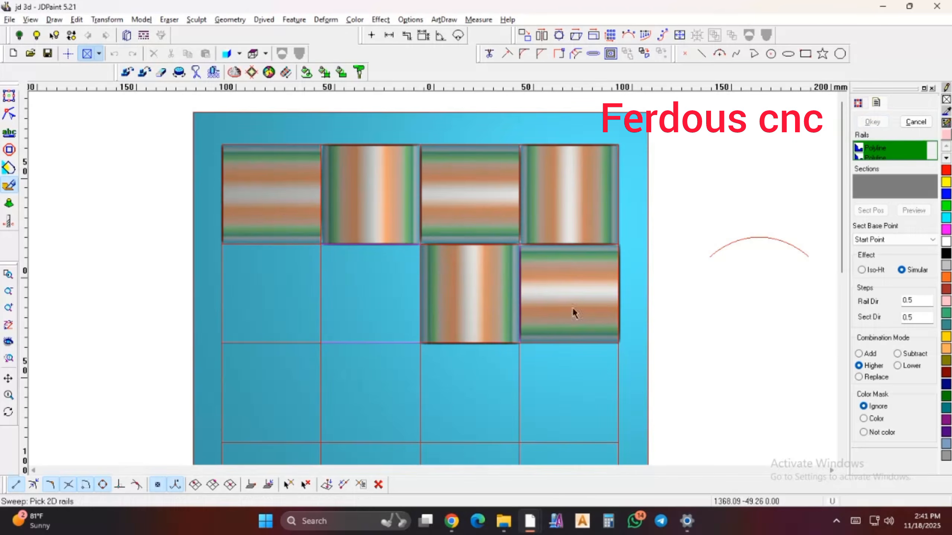
pyautogui.click(898, 181)
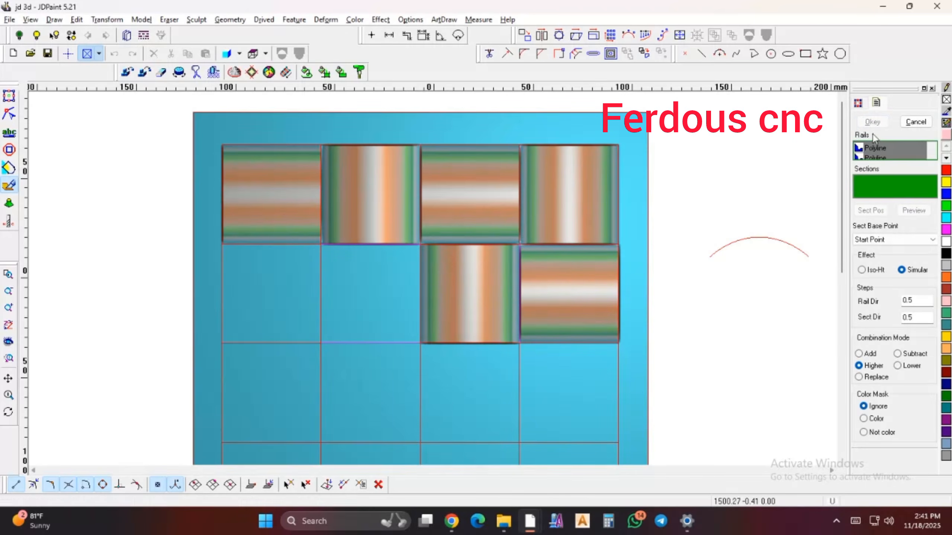
pyautogui.click(782, 240)
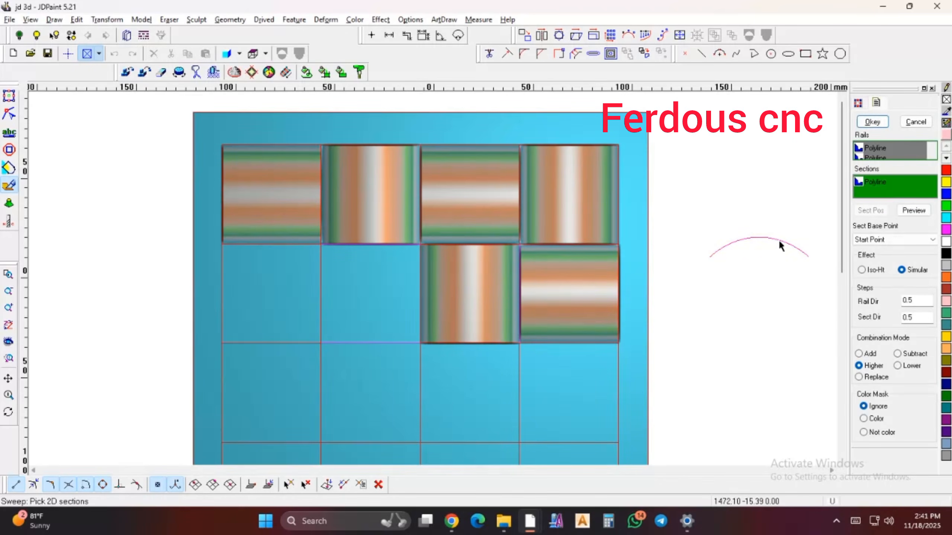
pyautogui.click(873, 123)
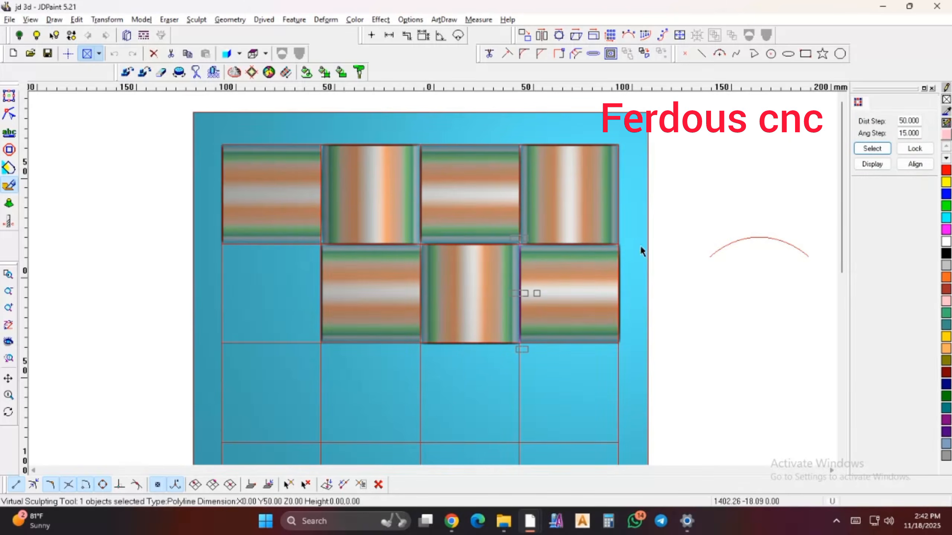
# Sweep the arc over the leftmost second-row cell with the Simular effect along its vertical sides, and clear the selection
pyautogui.press('space')
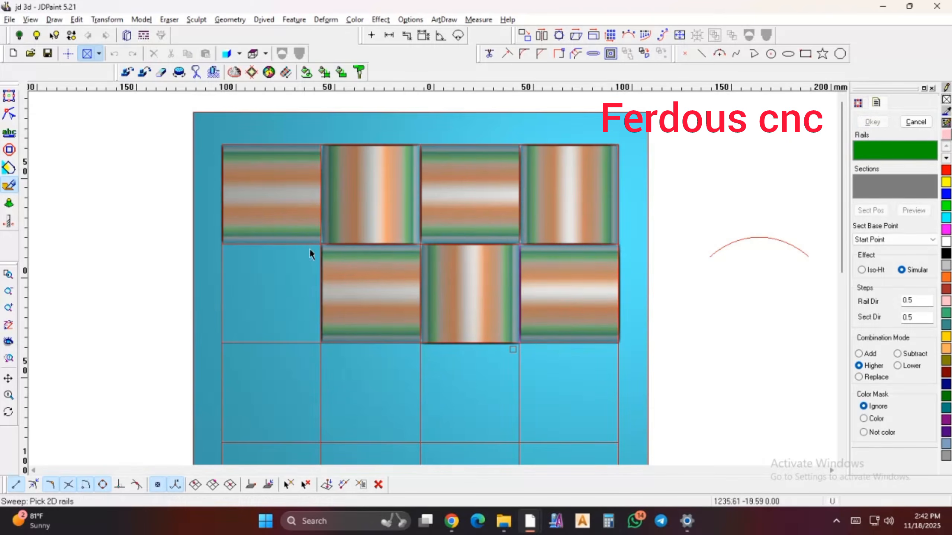
pyautogui.click(321, 260)
pyautogui.click(224, 289)
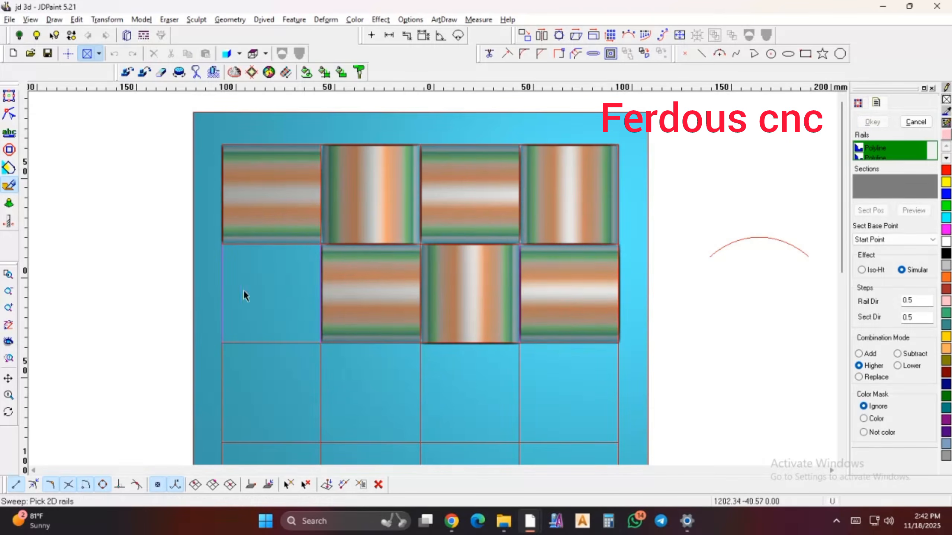
pyautogui.click(894, 199)
pyautogui.click(780, 237)
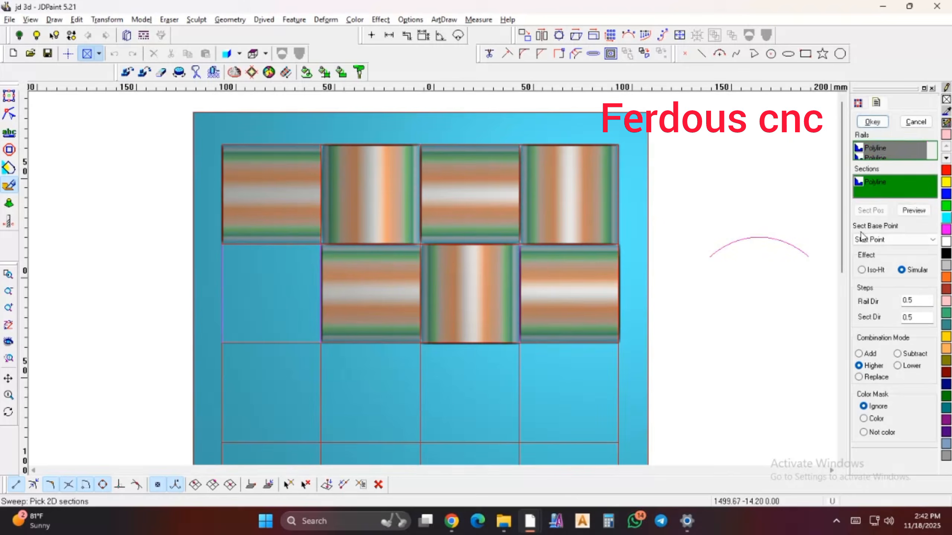
pyautogui.click(872, 122)
pyautogui.scroll(1, 524, 263)
pyautogui.scroll(-3, 523, 262)
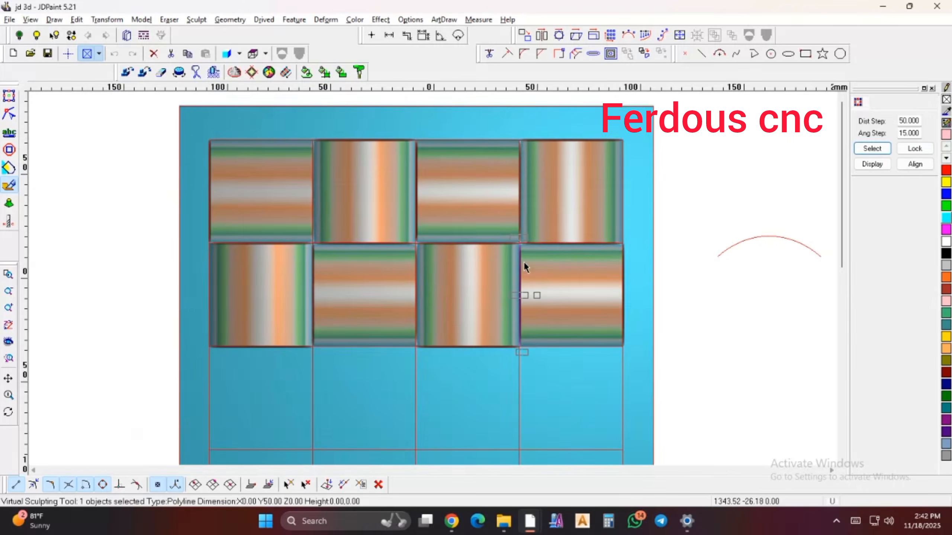
pyautogui.click(496, 337)
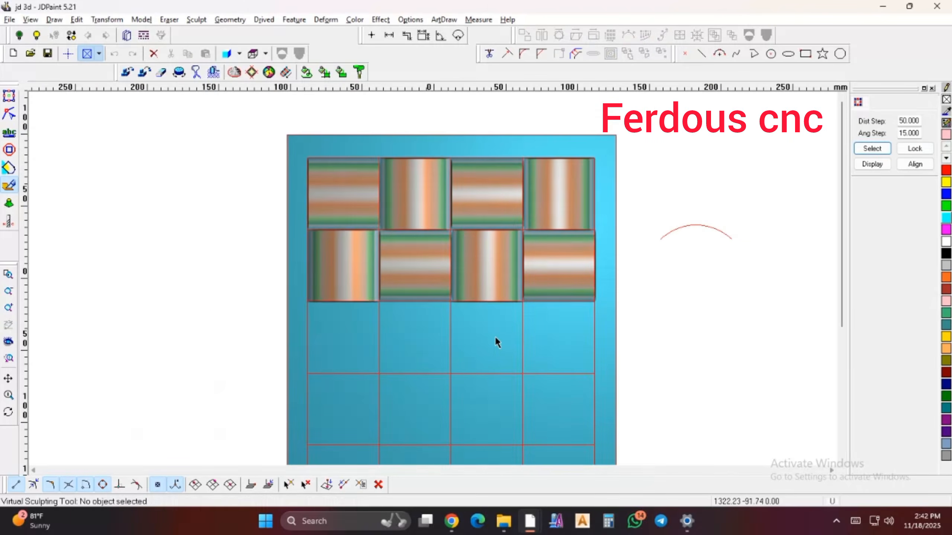
# Compare the two swept rows in multicoloured height display and in plain shading, ending with plain shading
pyautogui.scroll(1, 497, 294)
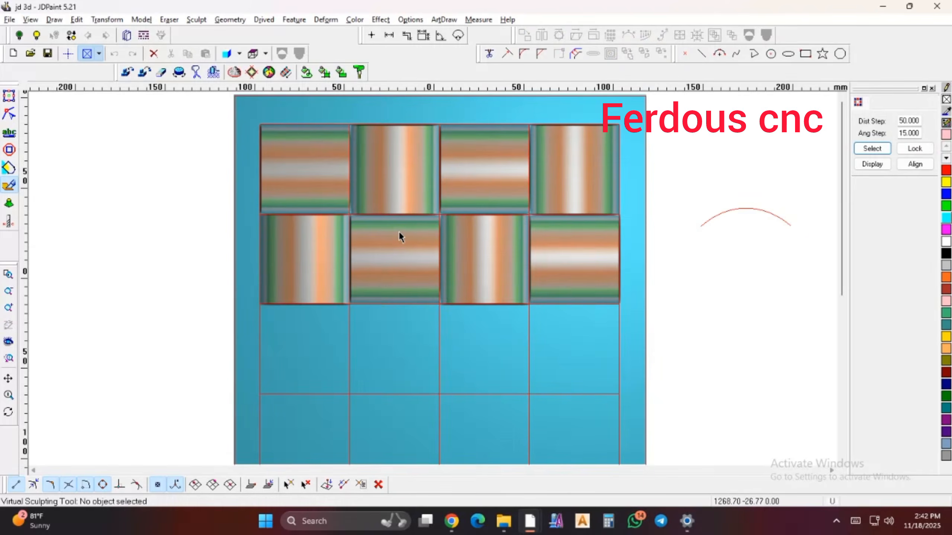
pyautogui.hotkey('ctrl', 'q')
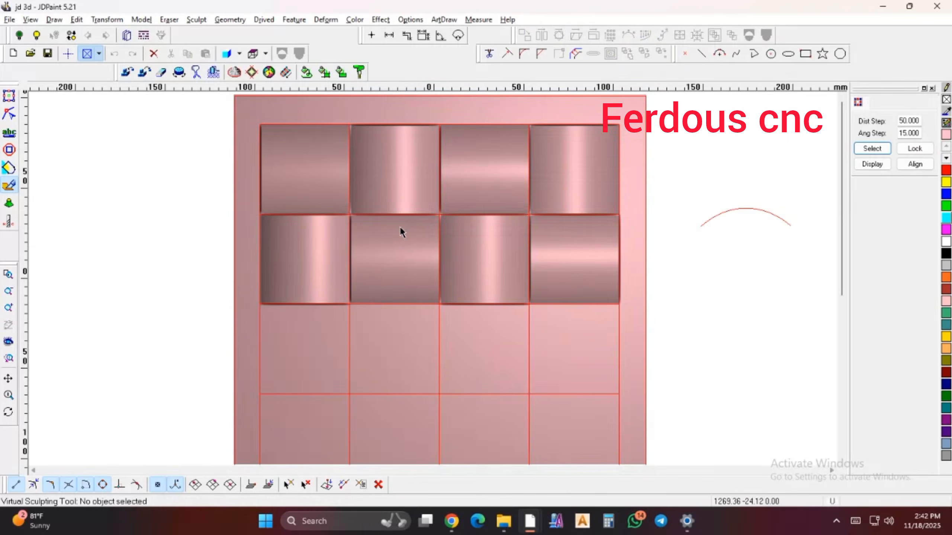
pyautogui.scroll(3, 491, 216)
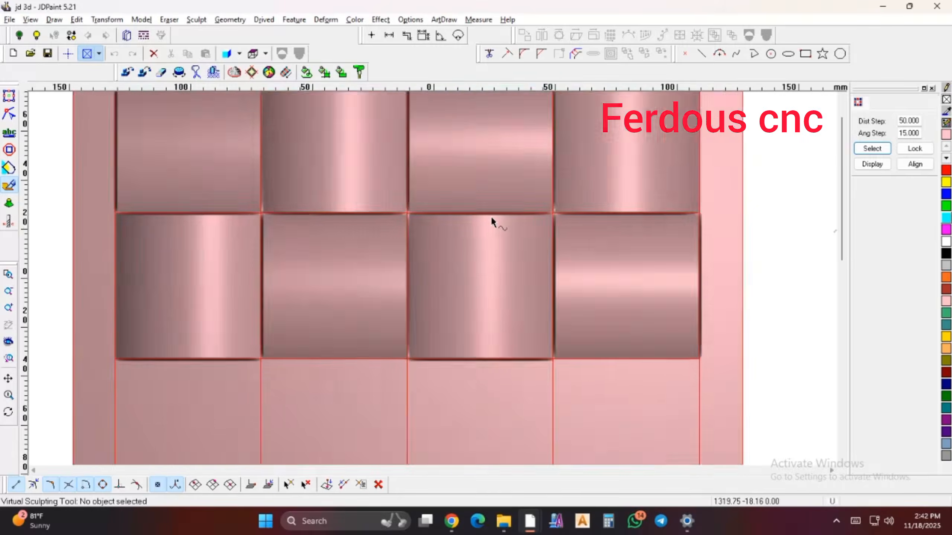
pyautogui.scroll(-2, 490, 217)
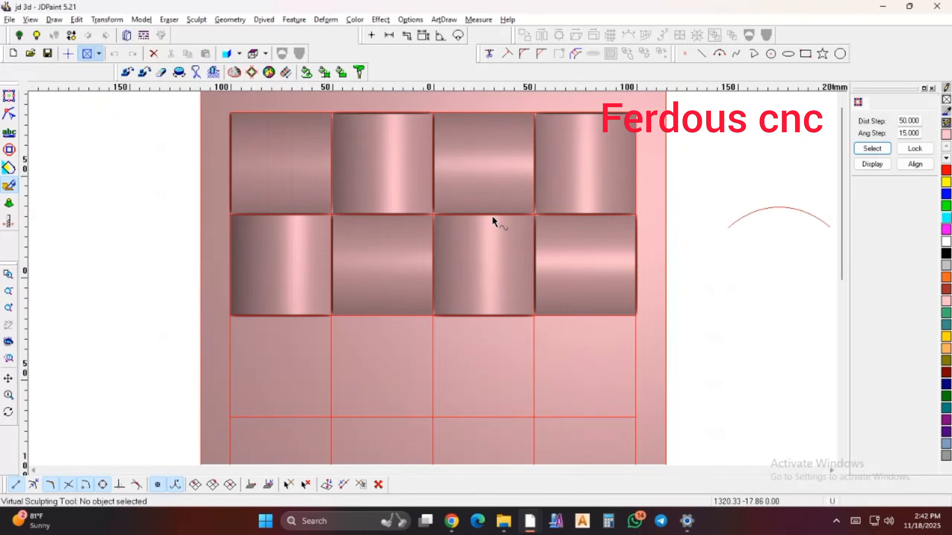
pyautogui.hotkey('ctrl', 'q')
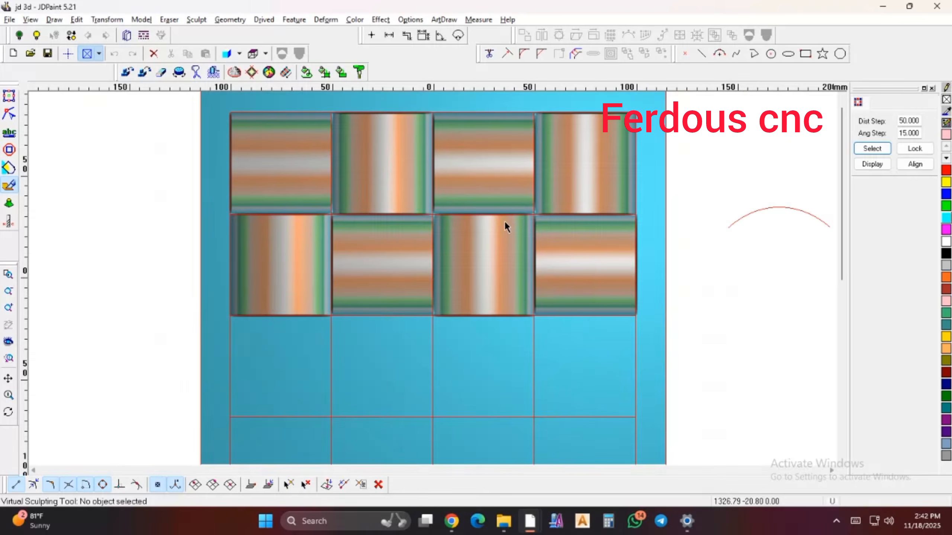
pyautogui.hotkey('ctrl', 'q')
pyautogui.scroll(1, 507, 221)
pyautogui.scroll(-2, 507, 221)
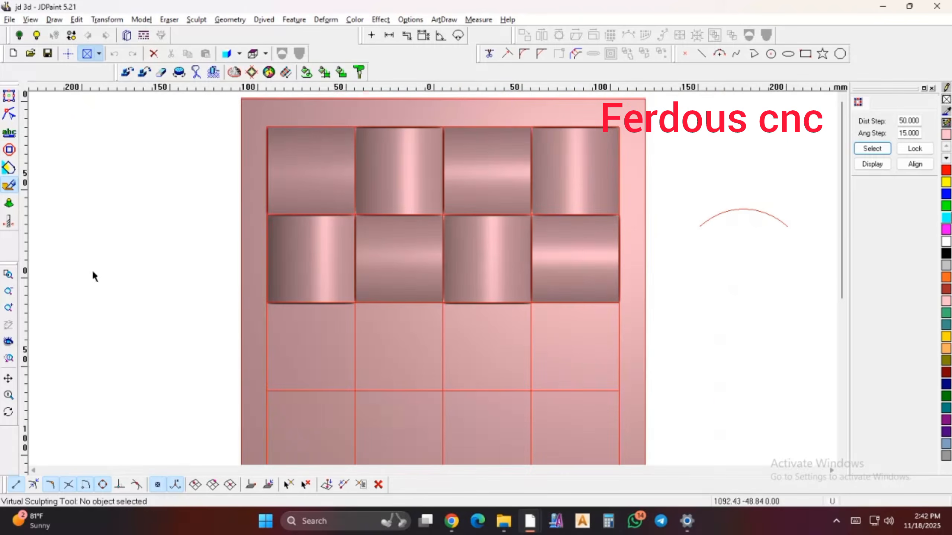
# Inspect the two swept rows of the plain-shaded relief in 3D from several angles and at different magnifications
pyautogui.click(9, 412)
pyautogui.moveTo(510, 349)
pyautogui.mouseDown()
pyautogui.moveTo(517, 342)
pyautogui.moveTo(506, 332)
pyautogui.mouseUp()
pyautogui.moveTo(480, 396); pyautogui.dragTo(512, 394)
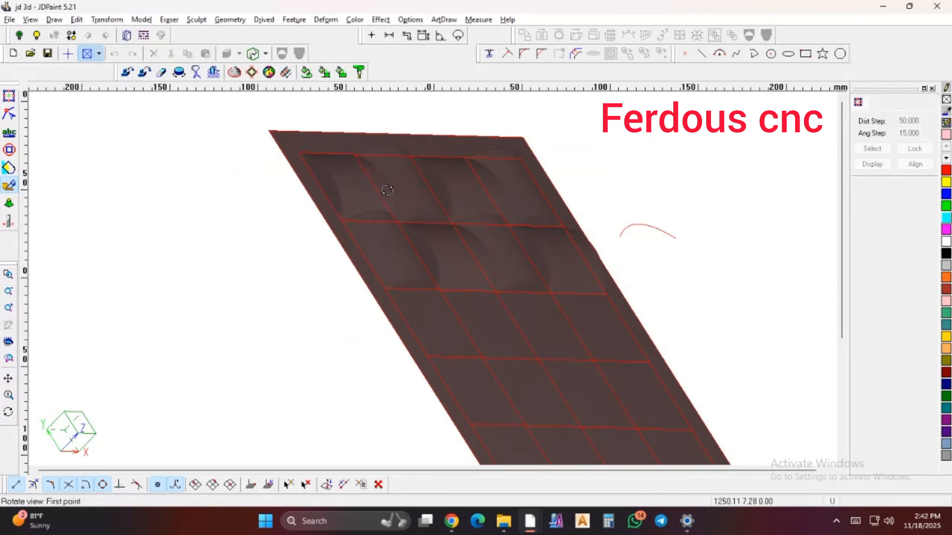
pyautogui.moveTo(387, 190); pyautogui.dragTo(346, 175)
pyautogui.moveTo(554, 384); pyautogui.dragTo(588, 380)
pyautogui.moveTo(304, 140); pyautogui.dragTo(276, 169)
pyautogui.moveTo(459, 168); pyautogui.dragTo(527, 157)
pyautogui.moveTo(406, 175)
pyautogui.mouseDown()
pyautogui.moveTo(386, 167)
pyautogui.moveTo(380, 185)
pyautogui.moveTo(398, 178)
pyautogui.moveTo(415, 202)
pyautogui.moveTo(403, 191)
pyautogui.moveTo(413, 190)
pyautogui.mouseUp()
pyautogui.scroll(1, 416, 189)
pyautogui.rightClick(416, 188)
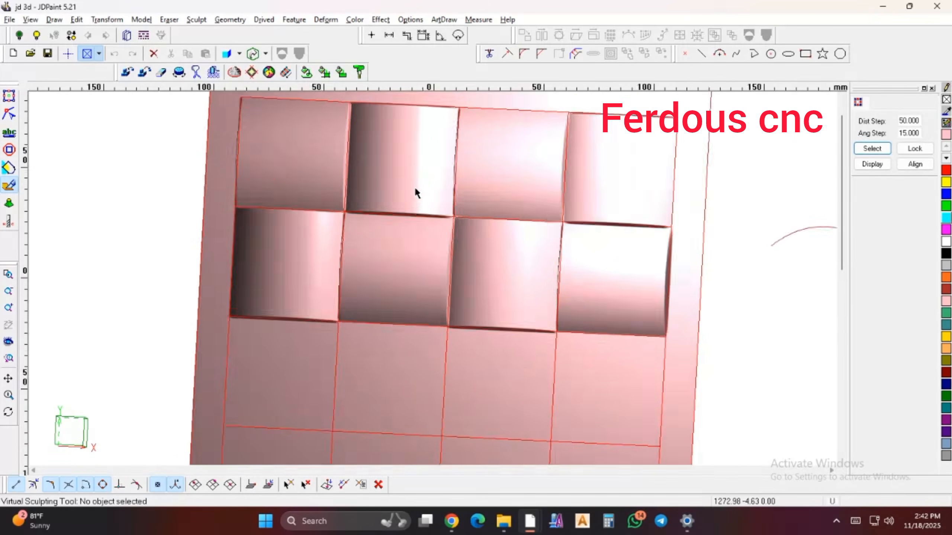
pyautogui.scroll(-3, 415, 189)
pyautogui.scroll(-2, 434, 206)
pyautogui.scroll(4, 434, 200)
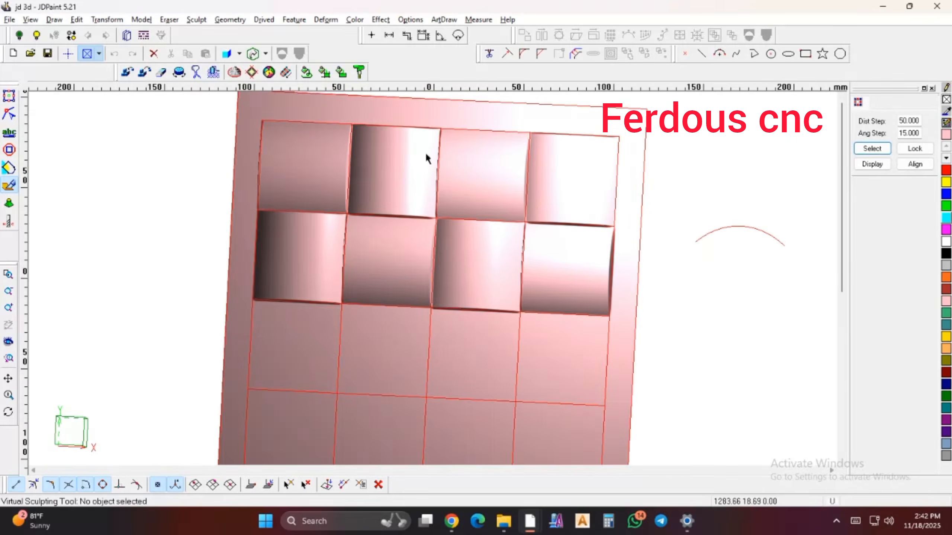
# Examine the alternating arches from further tilted 3D angles, and return to the top view
pyautogui.click(9, 379)
pyautogui.moveTo(478, 266); pyautogui.dragTo(513, 270)
pyautogui.click(8, 412)
pyautogui.moveTo(514, 362); pyautogui.dragTo(523, 349)
pyautogui.moveTo(412, 247); pyautogui.dragTo(400, 241)
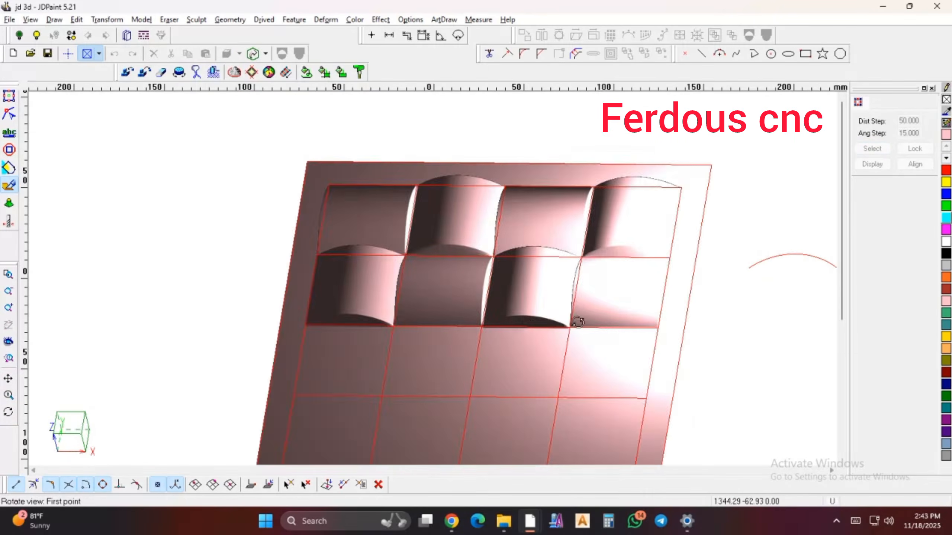
pyautogui.moveTo(578, 322); pyautogui.dragTo(563, 336)
pyautogui.moveTo(589, 202); pyautogui.dragTo(617, 159)
pyautogui.moveTo(540, 448); pyautogui.dragTo(81, 193)
pyautogui.click(255, 51)
pyautogui.click(263, 79)
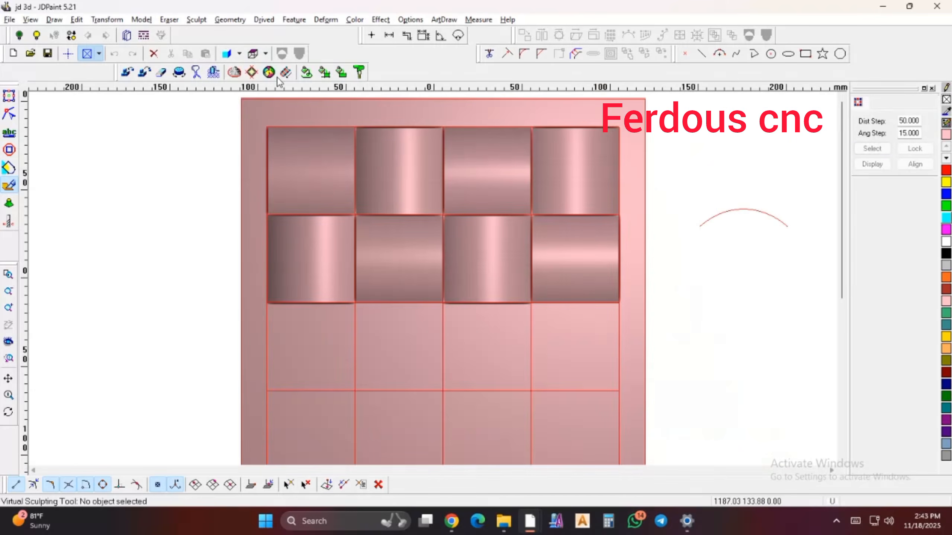
# Tilt the relief in 3D again to examine how the first- and second-row arches meet
pyautogui.scroll(1, 511, 303)
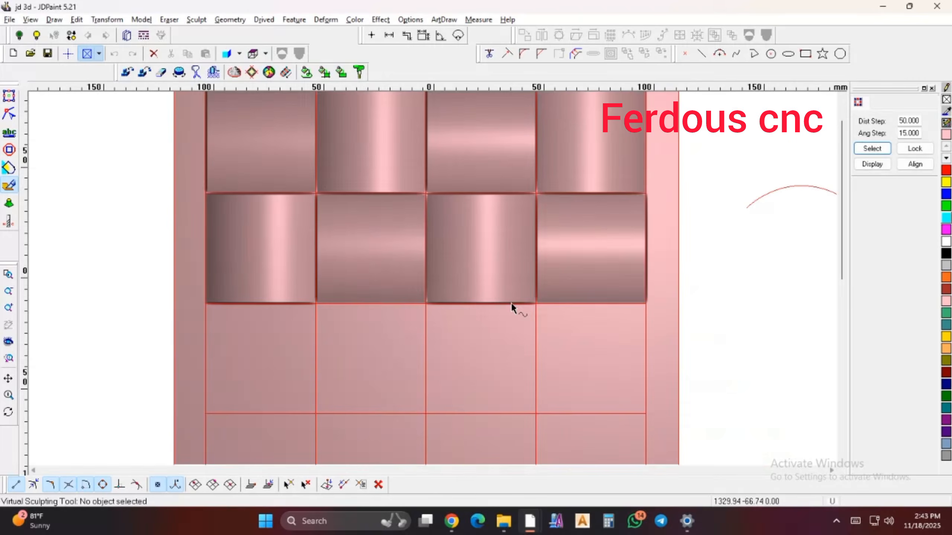
pyautogui.scroll(-1, 510, 303)
pyautogui.click(8, 412)
pyautogui.click(344, 436)
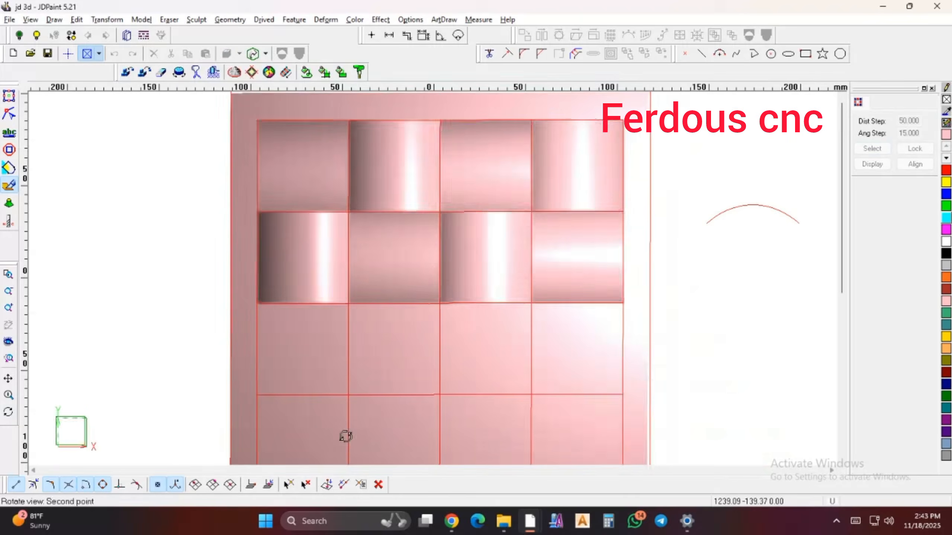
pyautogui.click(469, 423)
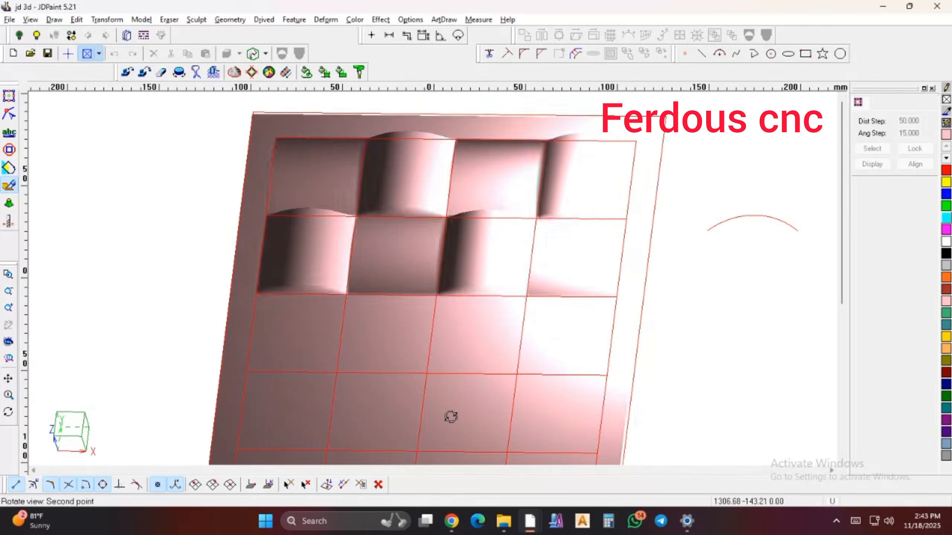
pyautogui.click(454, 417)
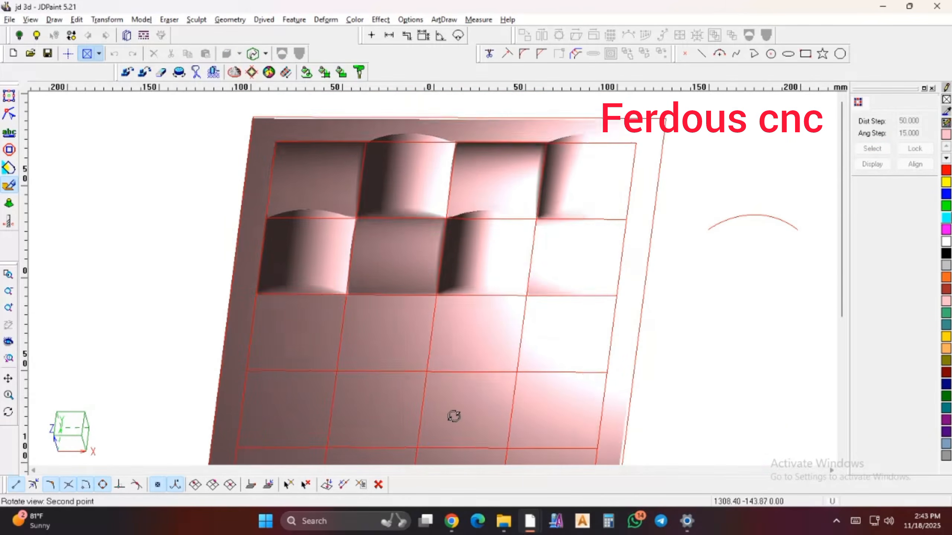